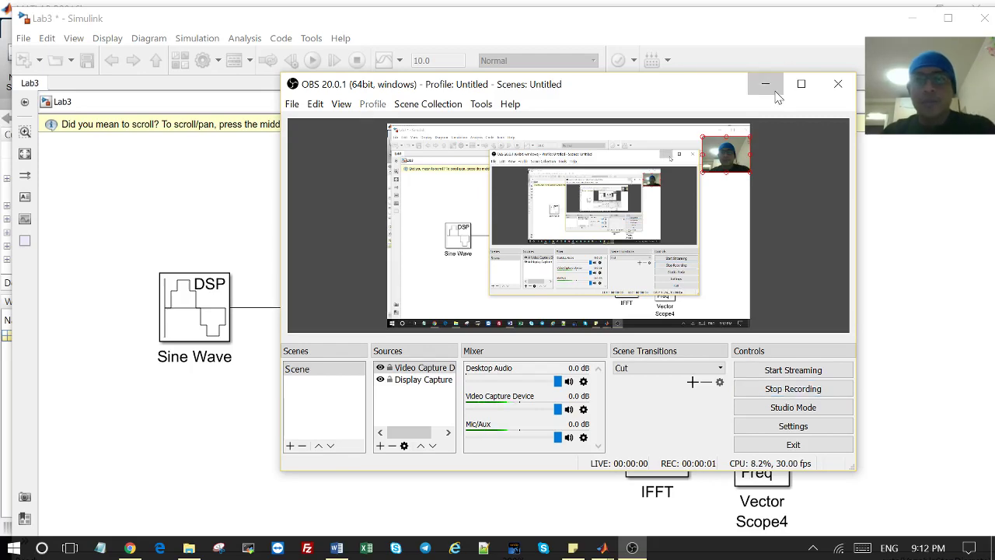
# Step: Minimize the OBS window that covers the Lab3 Simulink model
pyautogui.click(765, 84)
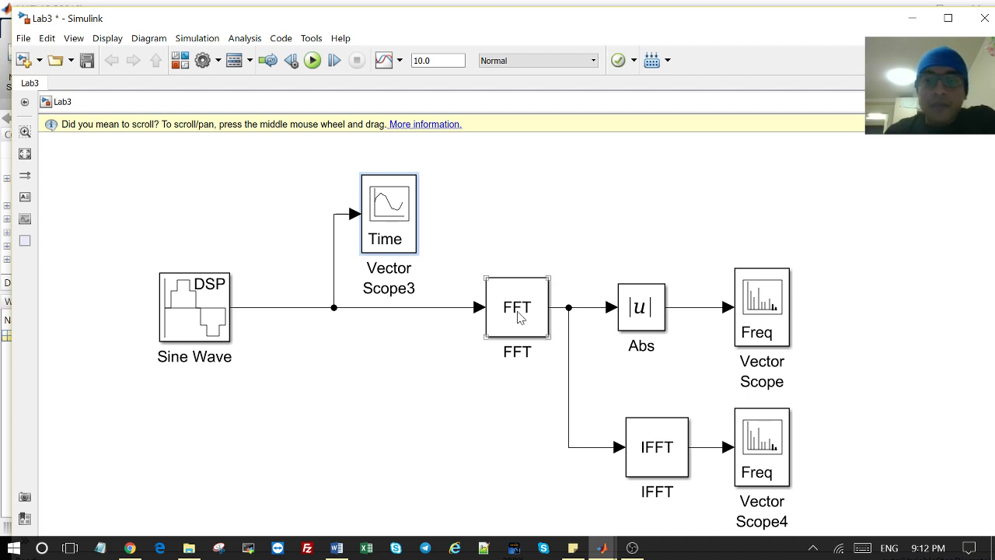
pyautogui.moveTo(604, 551)
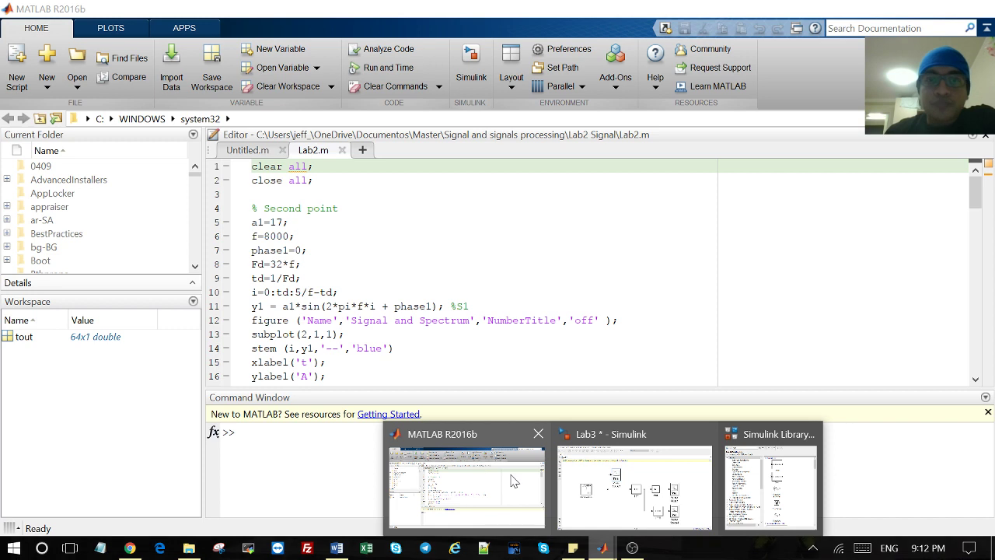
pyautogui.click(481, 469)
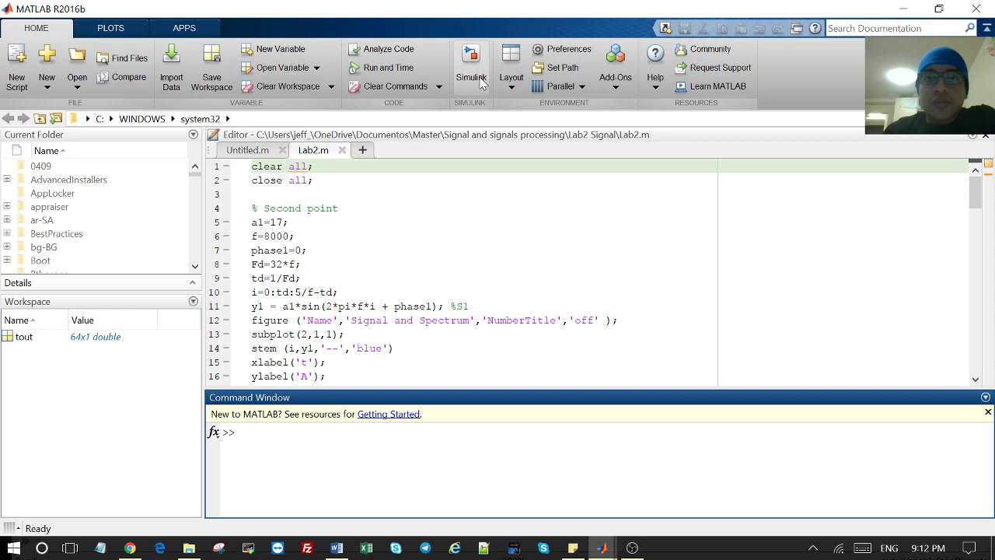
pyautogui.moveTo(614, 544)
pyautogui.click(661, 499)
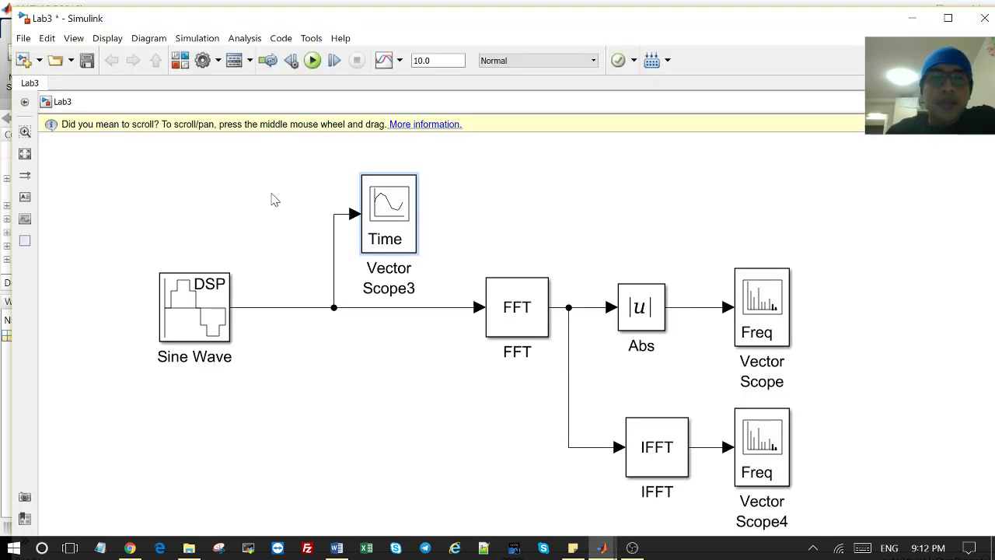
# Step: Select and deselect the Vector Scope3 and Sine Wave blocks in the Lab3 diagram
pyautogui.click(367, 181)
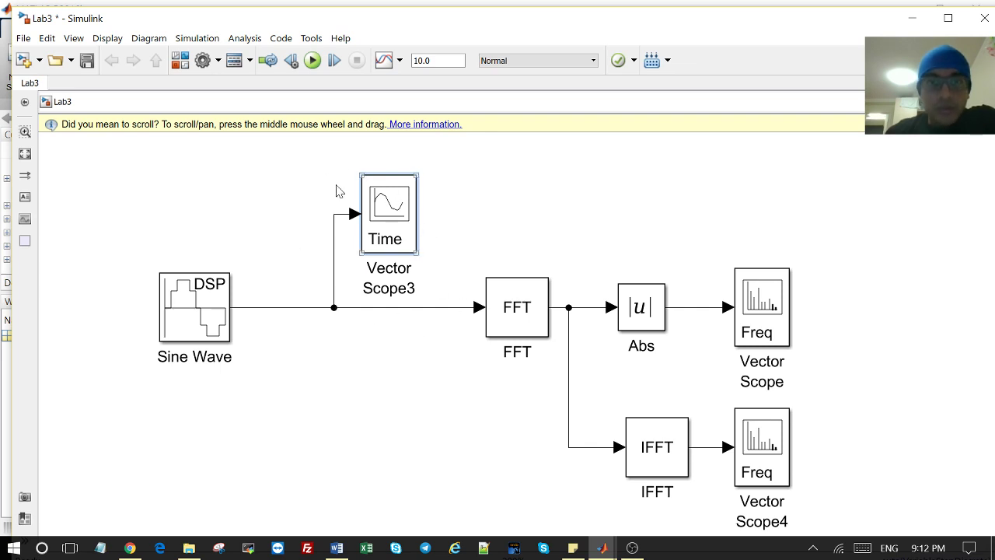
pyautogui.click(351, 214)
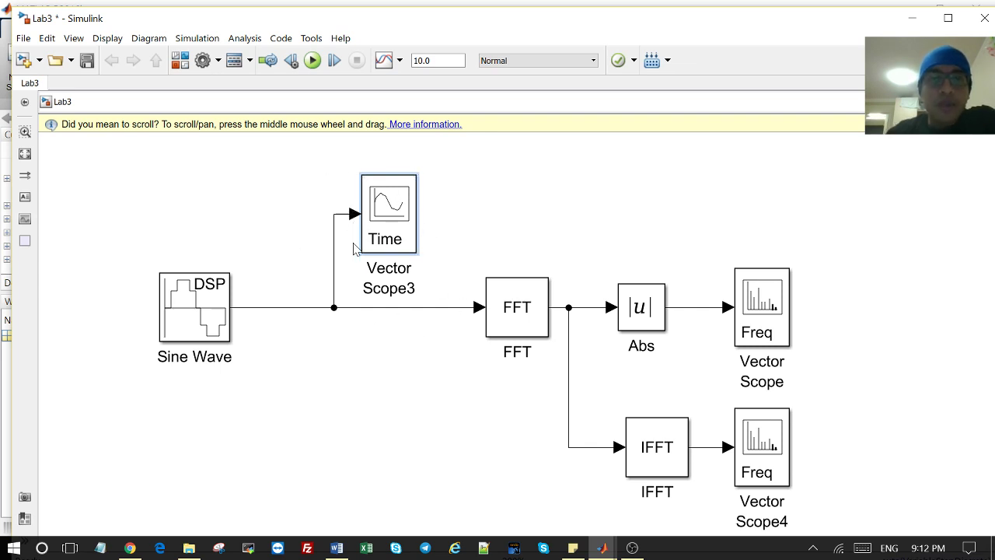
pyautogui.click(223, 315)
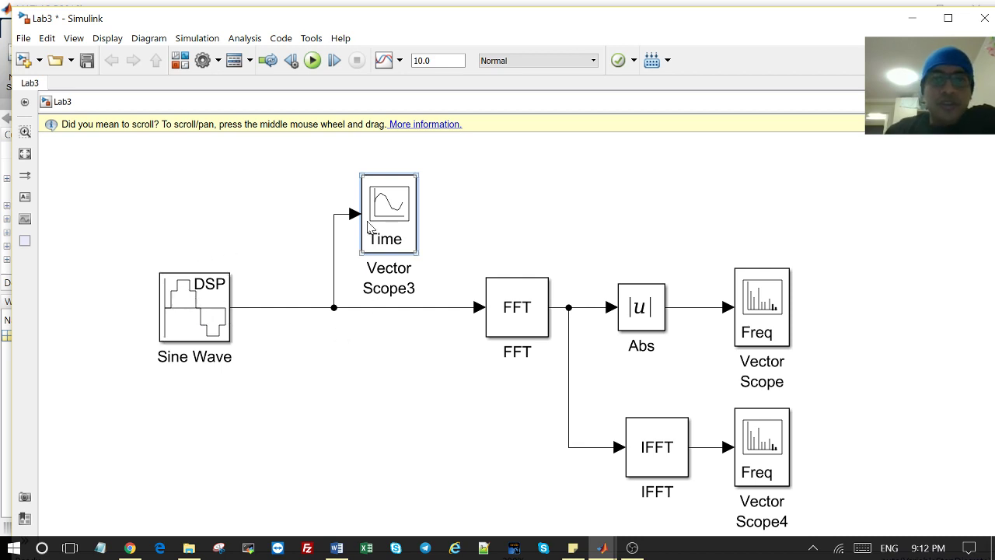
pyautogui.click(564, 365)
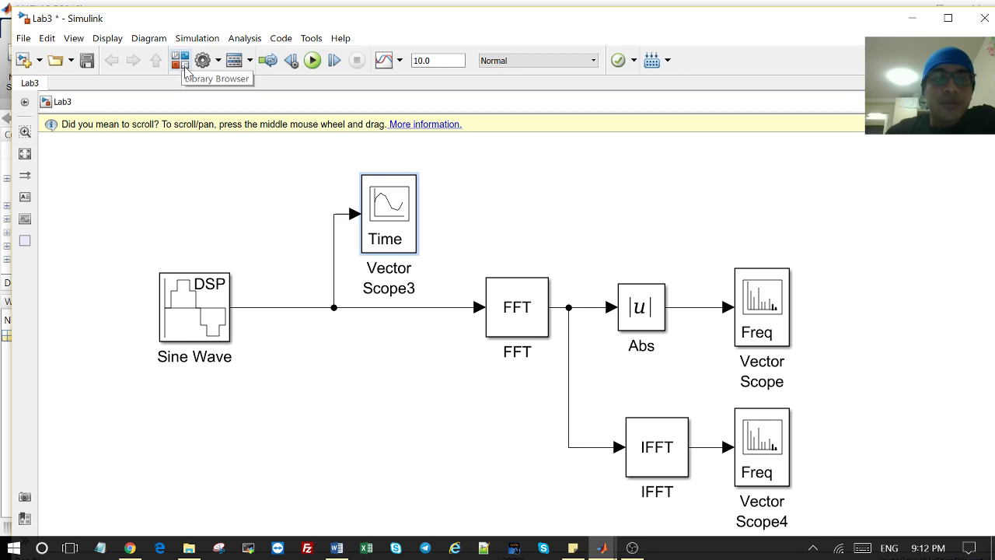
# Step: Move the Library Browser left, scroll its sine results to the DSP Sine Wave block, then close it
pyautogui.click(764, 507)
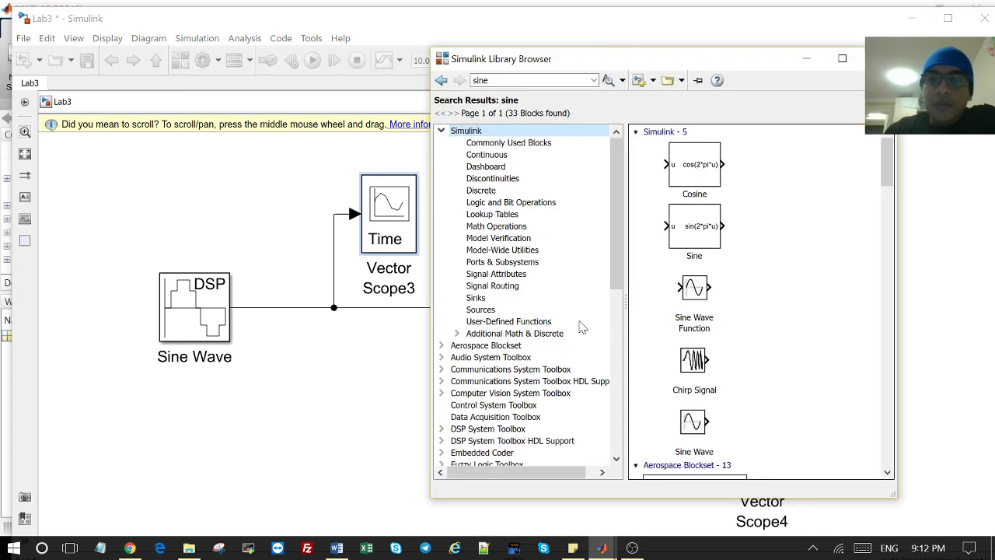
pyautogui.moveTo(535, 62); pyautogui.dragTo(406, 62)
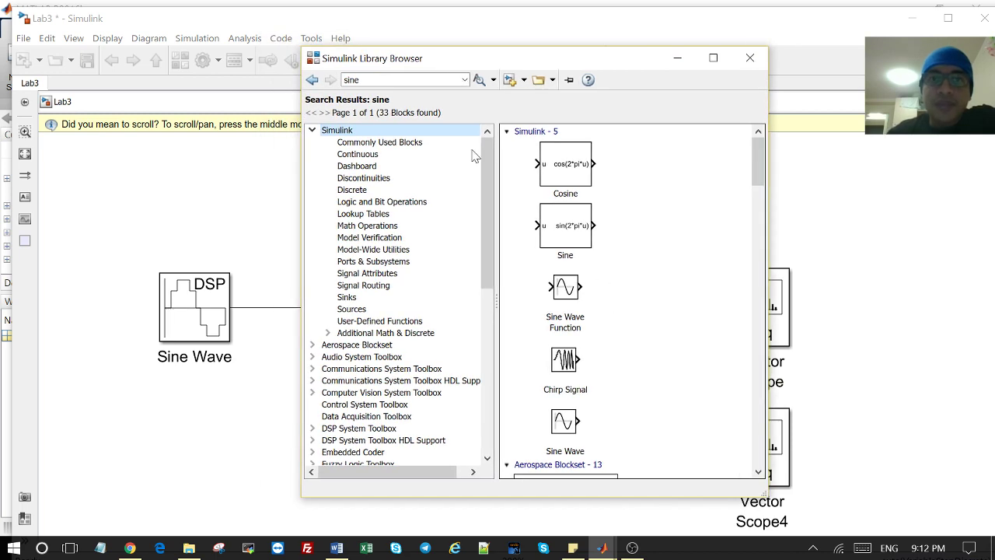
pyautogui.scroll(-5, 619, 337)
pyautogui.scroll(-10, 630, 337)
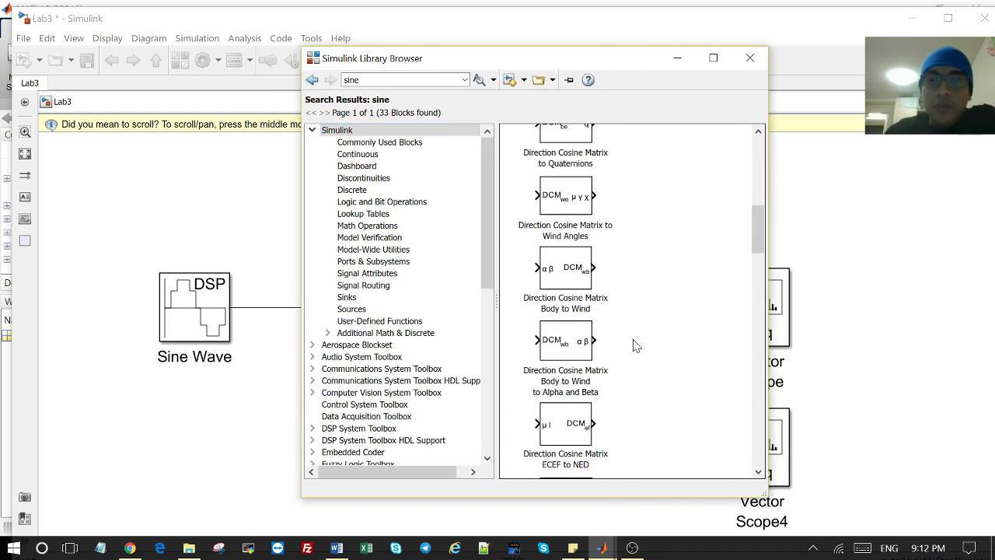
pyautogui.scroll(-10, 635, 347)
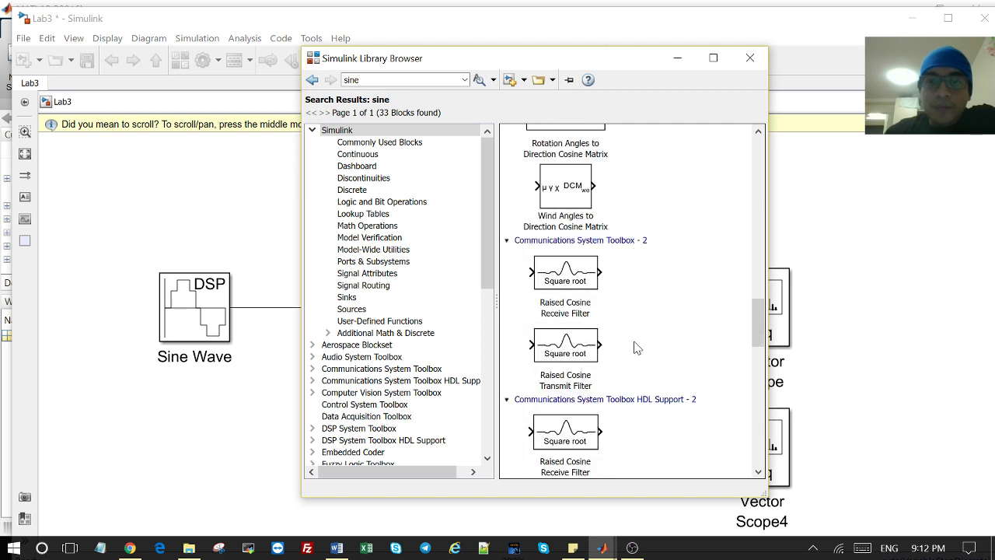
pyautogui.scroll(-3, 635, 347)
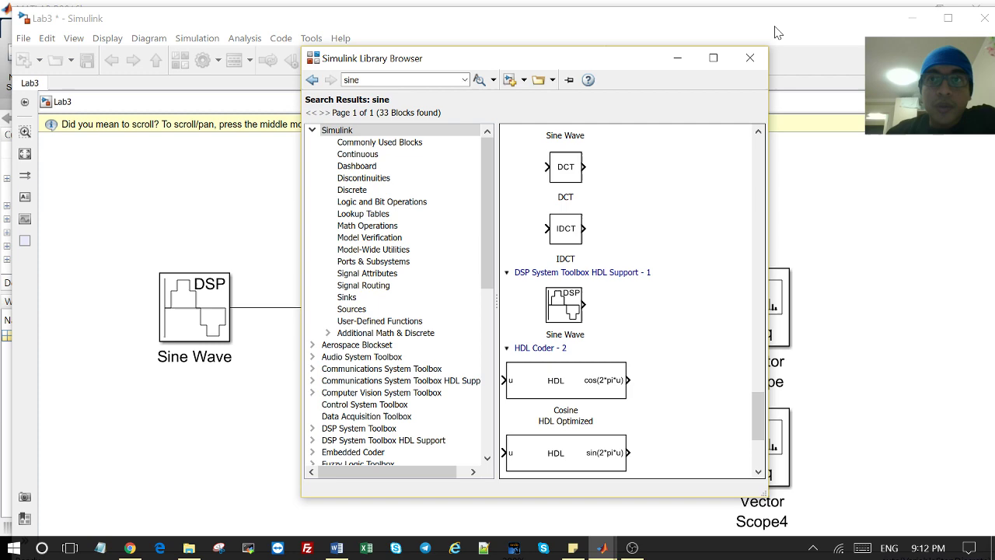
pyautogui.click(751, 57)
pyautogui.click(220, 282)
pyautogui.doubleClick(220, 282)
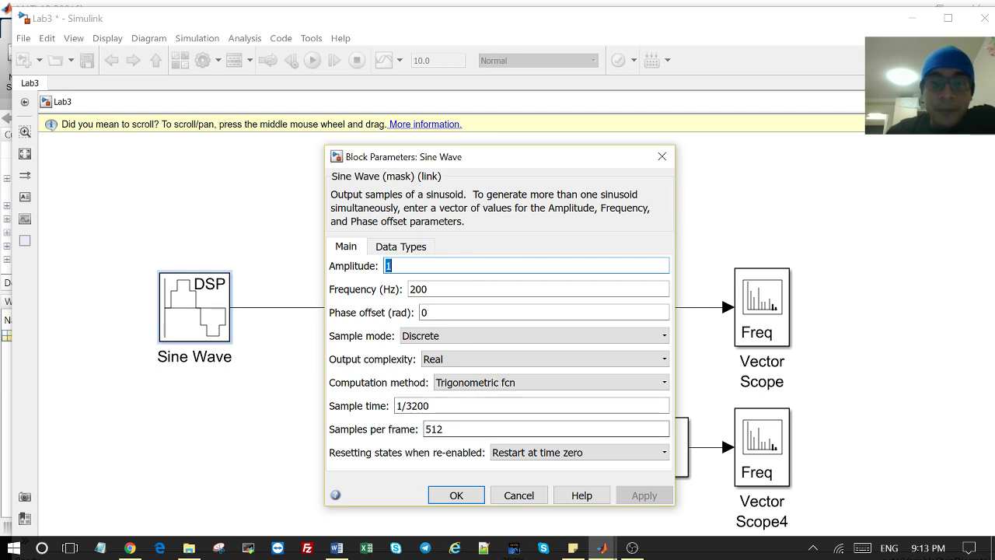
pyautogui.click(661, 156)
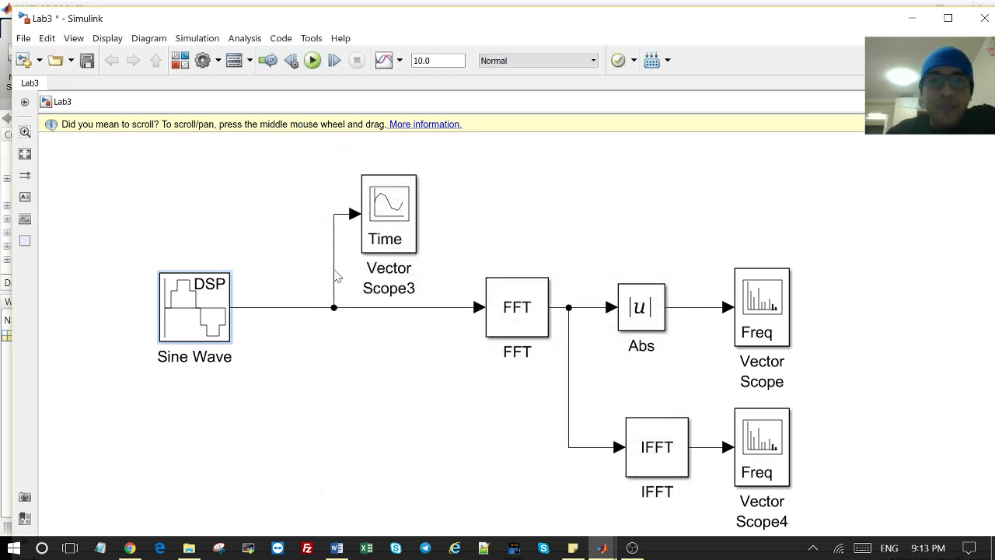
pyautogui.click(394, 218)
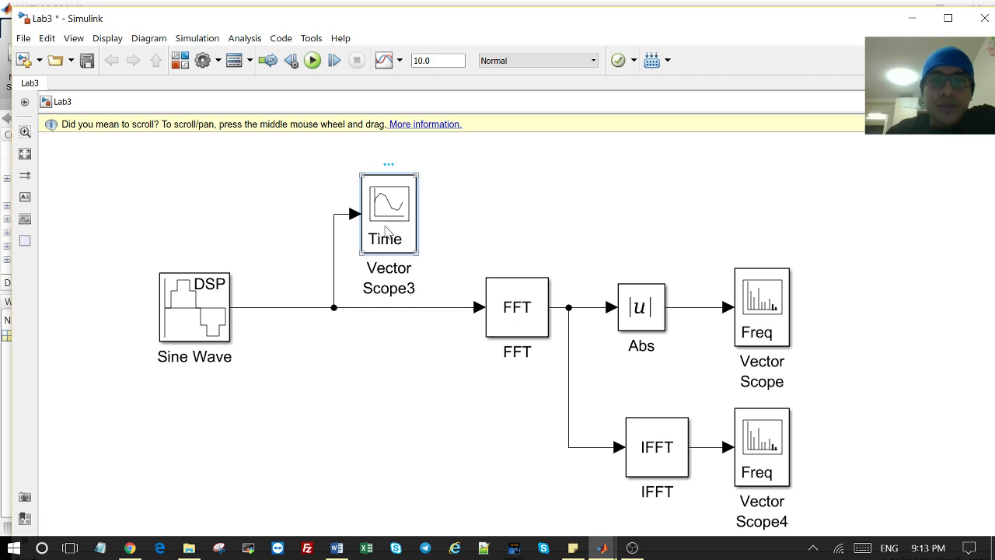
pyautogui.doubleClick(386, 231)
pyautogui.moveTo(717, 155); pyautogui.dragTo(450, 104)
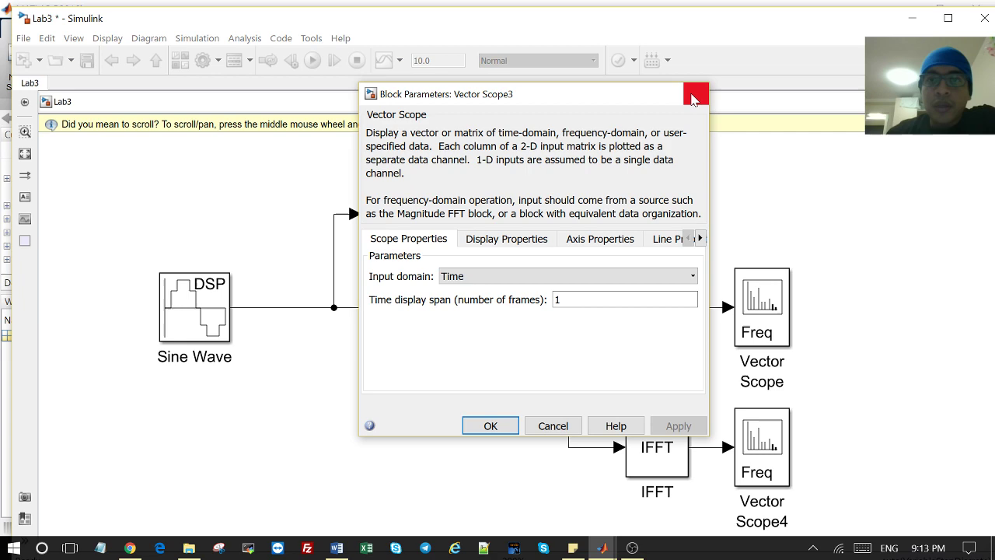
pyautogui.click(695, 94)
pyautogui.doubleClick(385, 220)
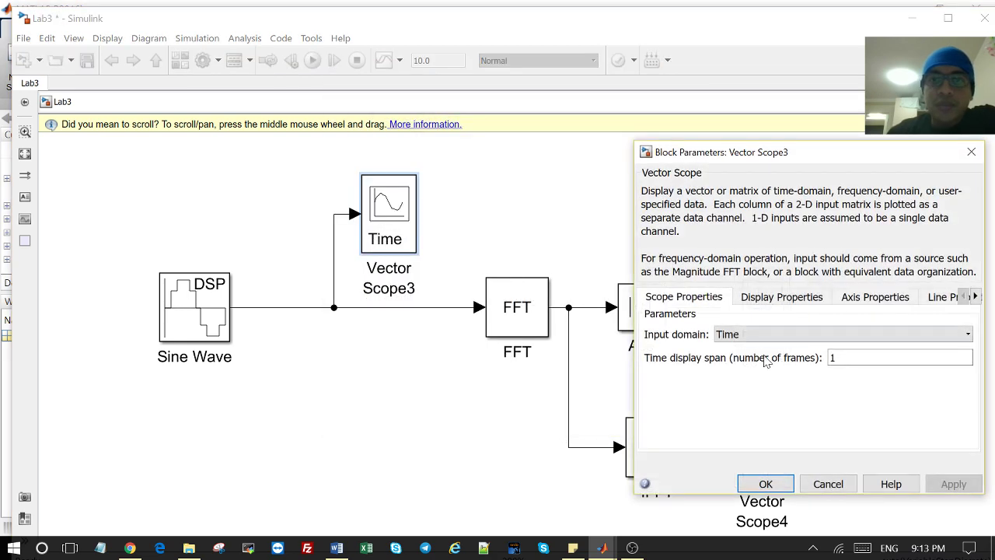
pyautogui.moveTo(720, 149); pyautogui.dragTo(480, 98)
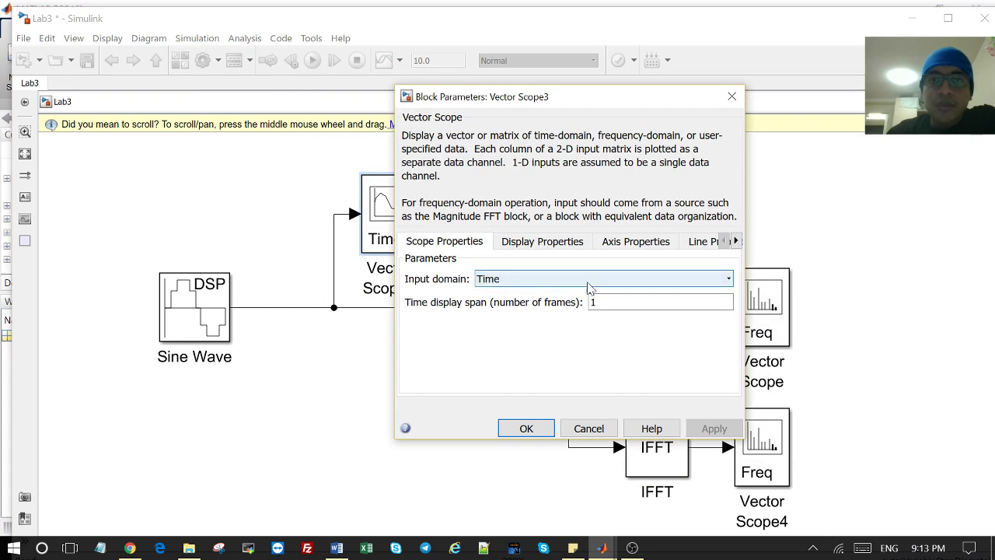
pyautogui.click(563, 280)
pyautogui.click(548, 243)
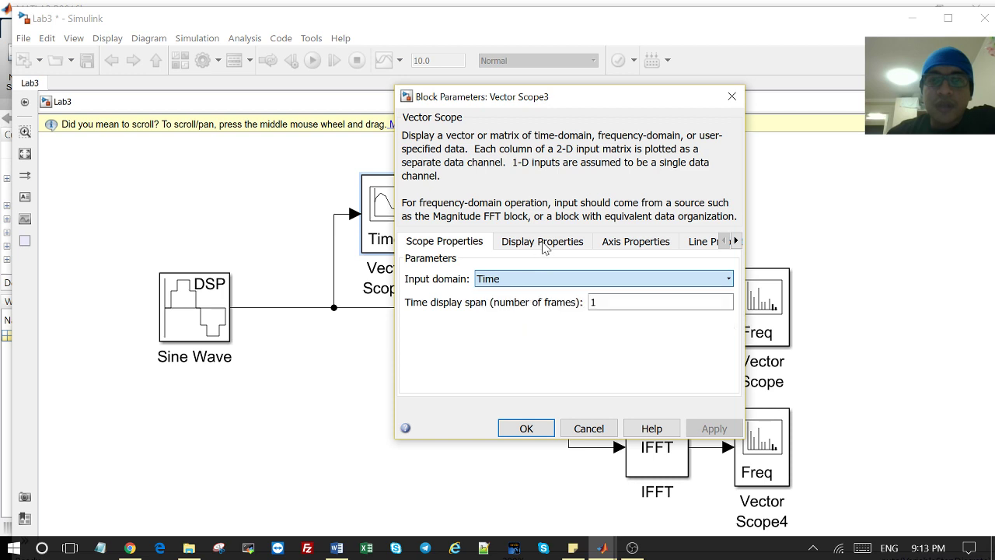
pyautogui.click(547, 243)
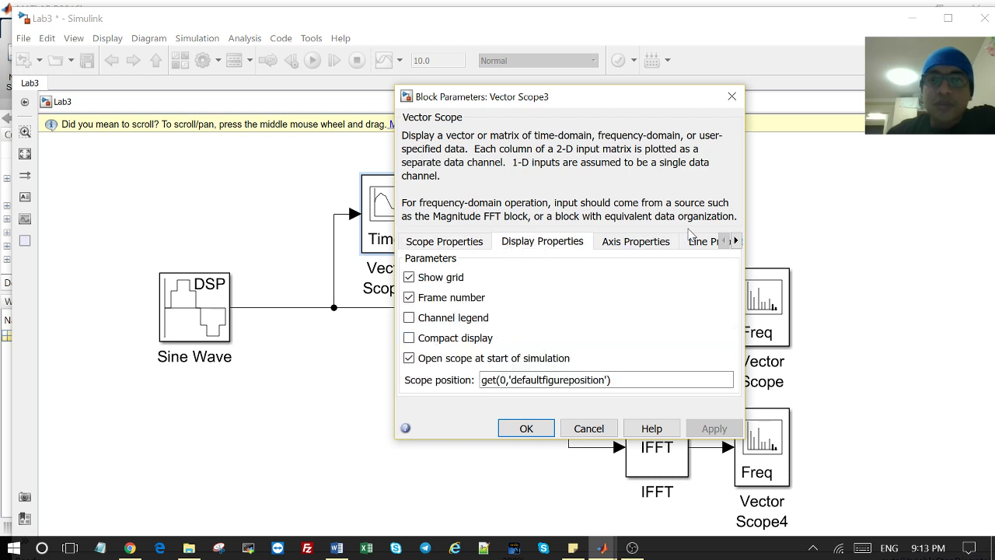
pyautogui.click(657, 245)
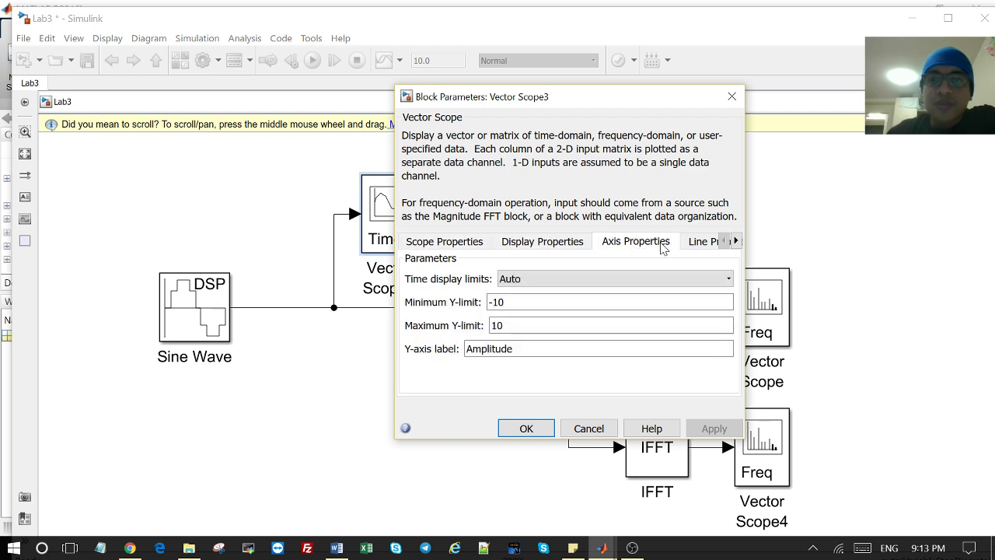
pyautogui.click(732, 97)
pyautogui.click(529, 315)
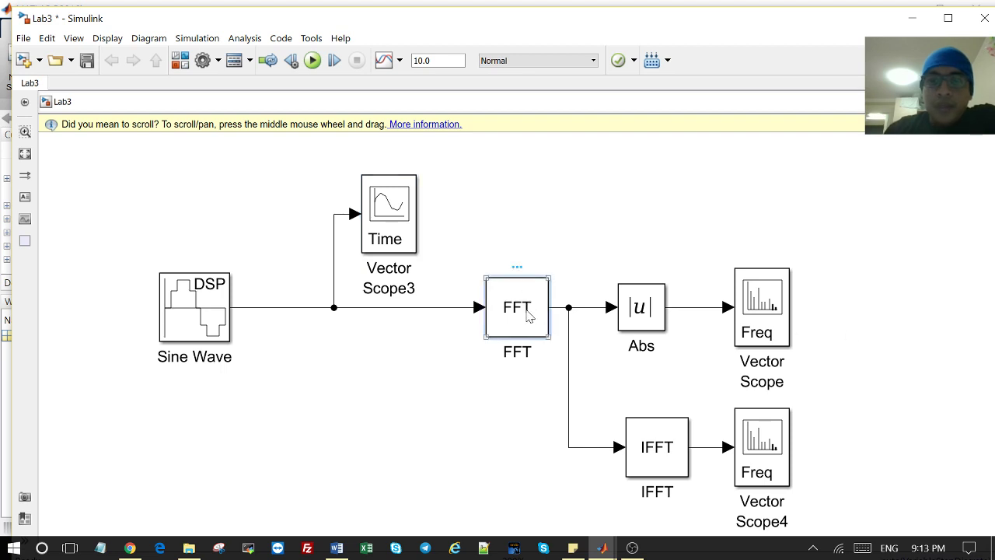
pyautogui.doubleClick(529, 315)
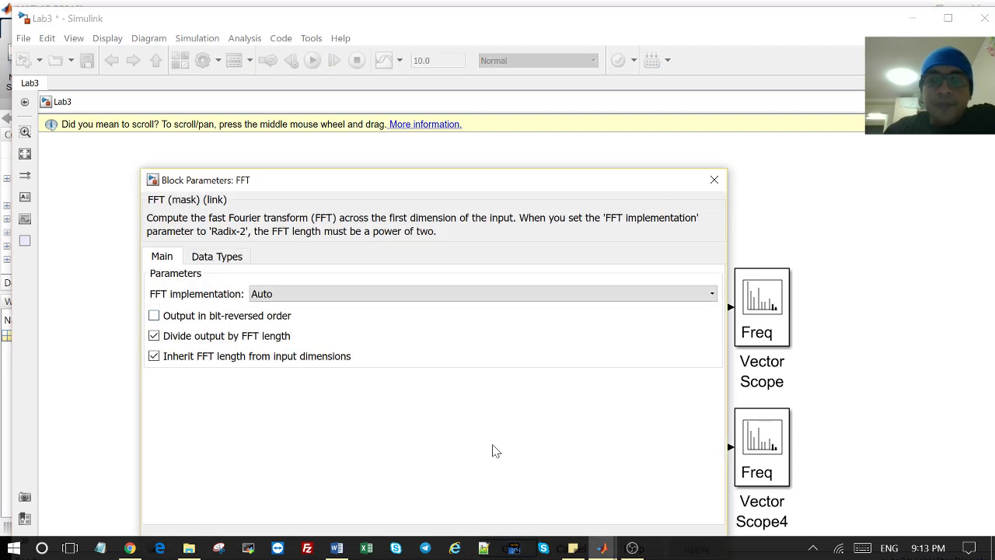
pyautogui.click(166, 360)
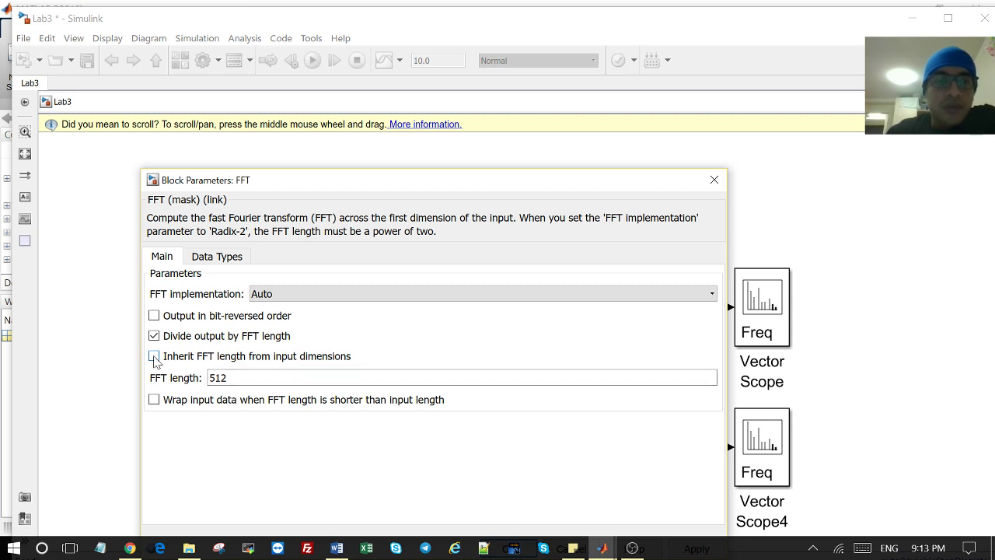
pyautogui.click(154, 358)
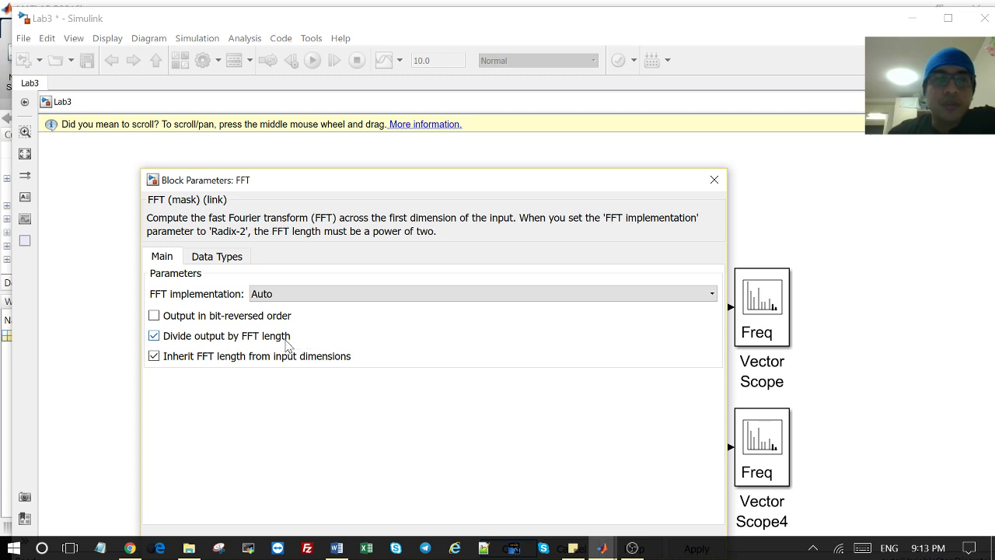
pyautogui.click(714, 179)
# Step: Select the Abs block and then the FFT block in the diagram
pyautogui.click(649, 309)
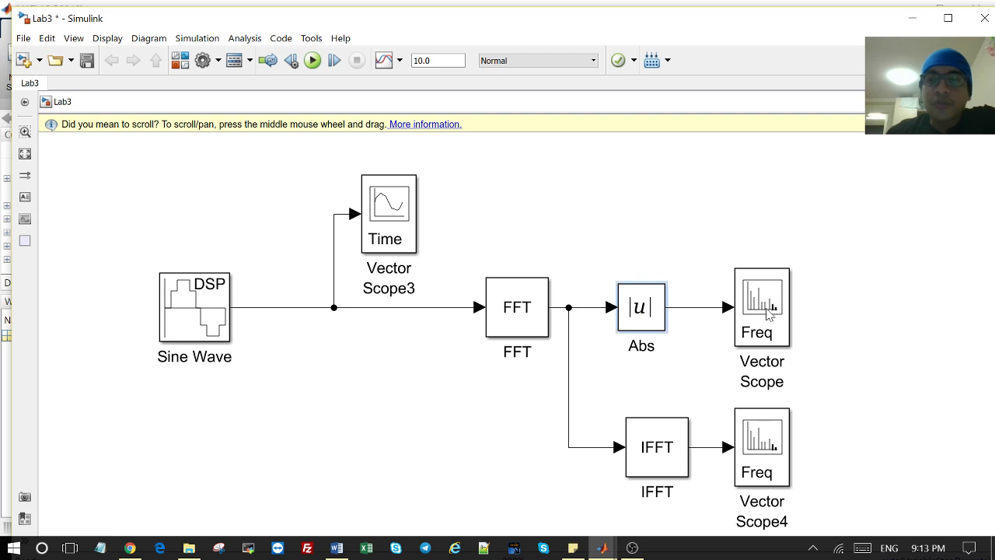
pyautogui.click(639, 318)
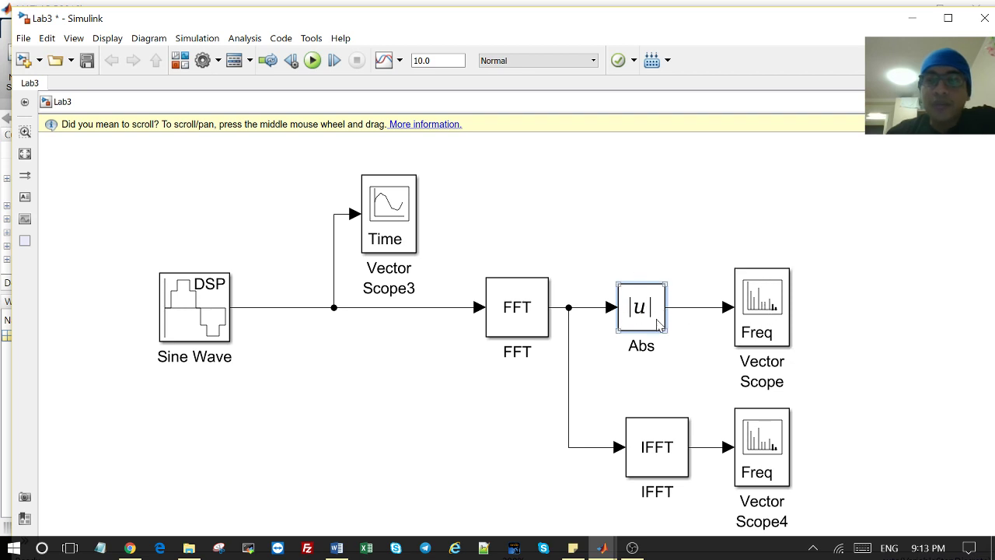
pyautogui.click(546, 310)
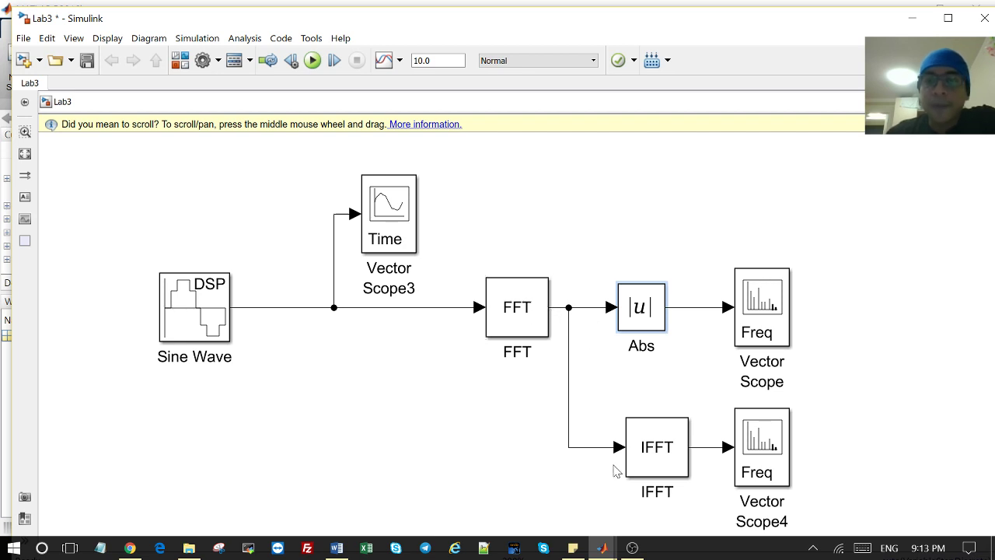
# Step: Review the Vector Scope's Axis Properties, keep Inherit sample time from input checked, and close
pyautogui.doubleClick(762, 292)
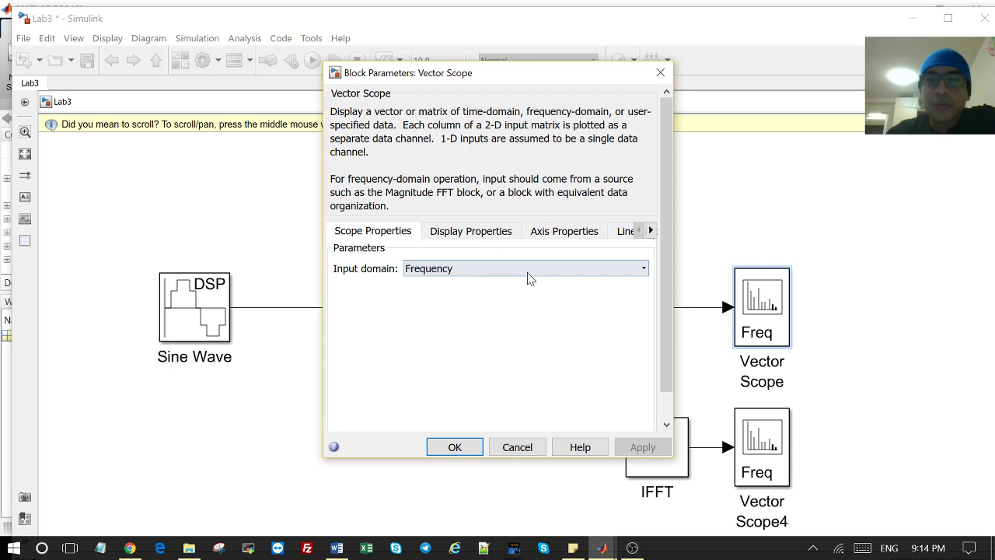
pyautogui.click(528, 269)
pyautogui.click(497, 234)
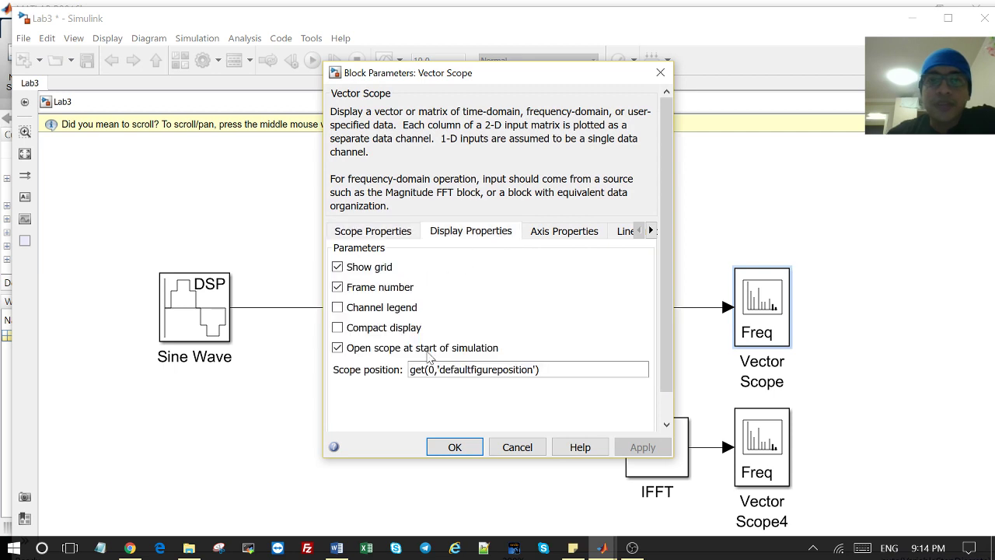
pyautogui.click(577, 231)
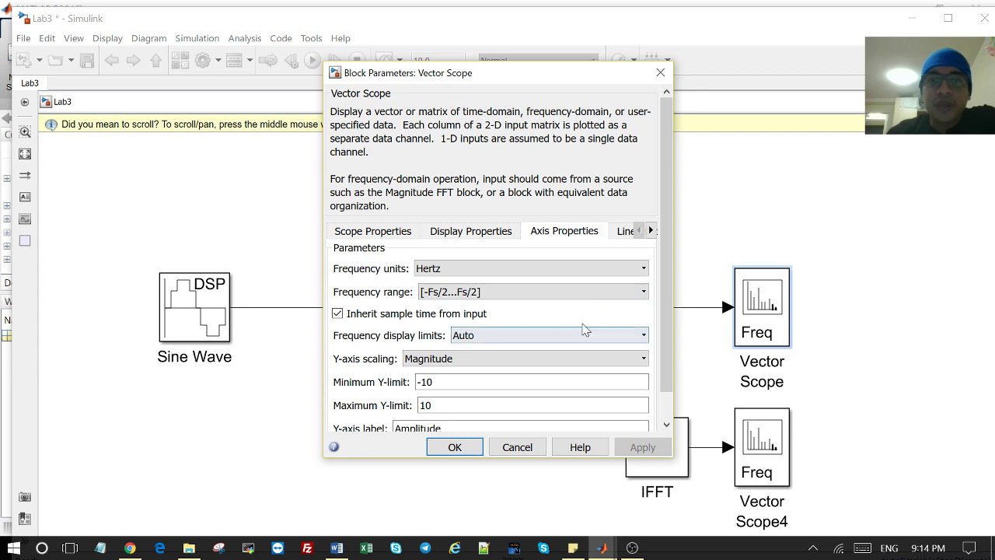
pyautogui.scroll(-1, 517, 311)
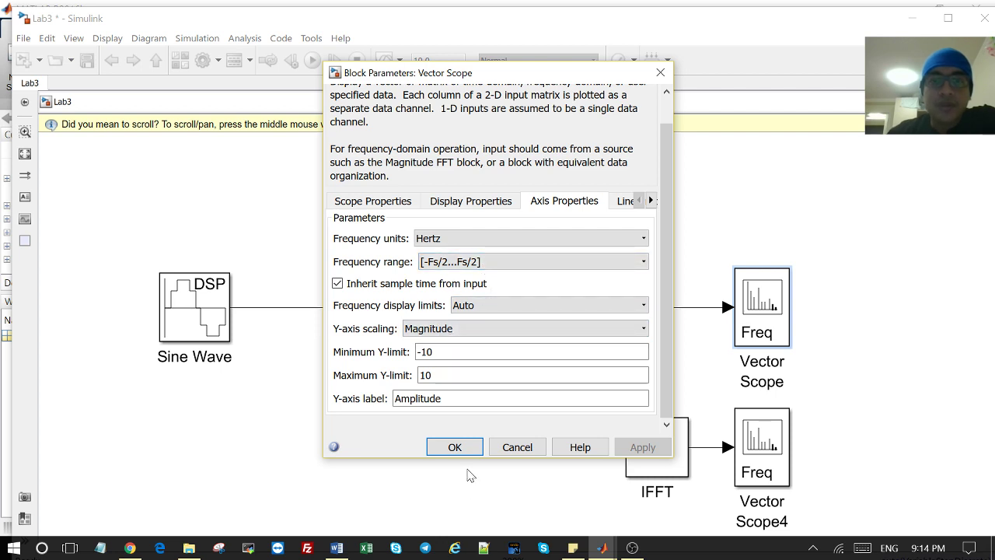
pyautogui.click(365, 284)
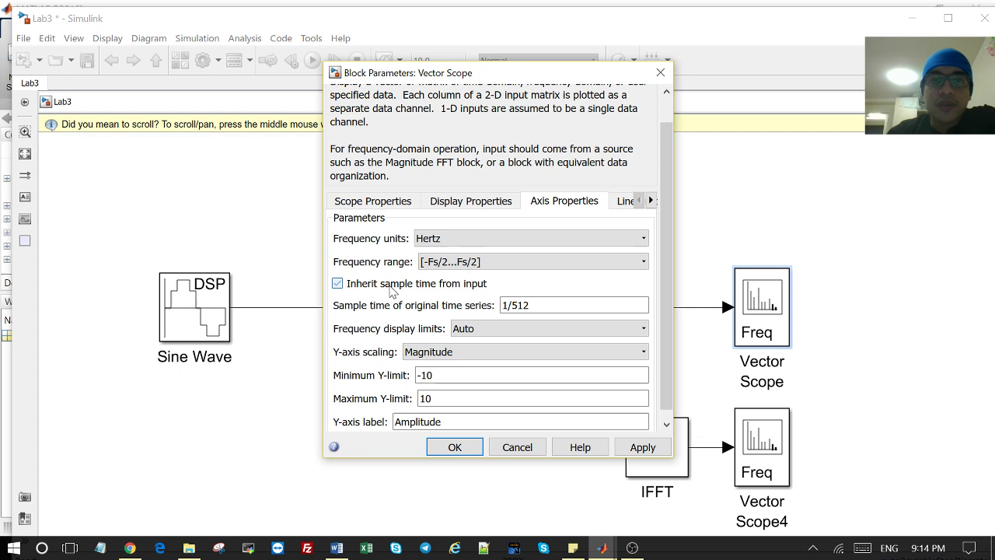
pyautogui.click(394, 285)
pyautogui.click(632, 451)
pyautogui.press('Return')
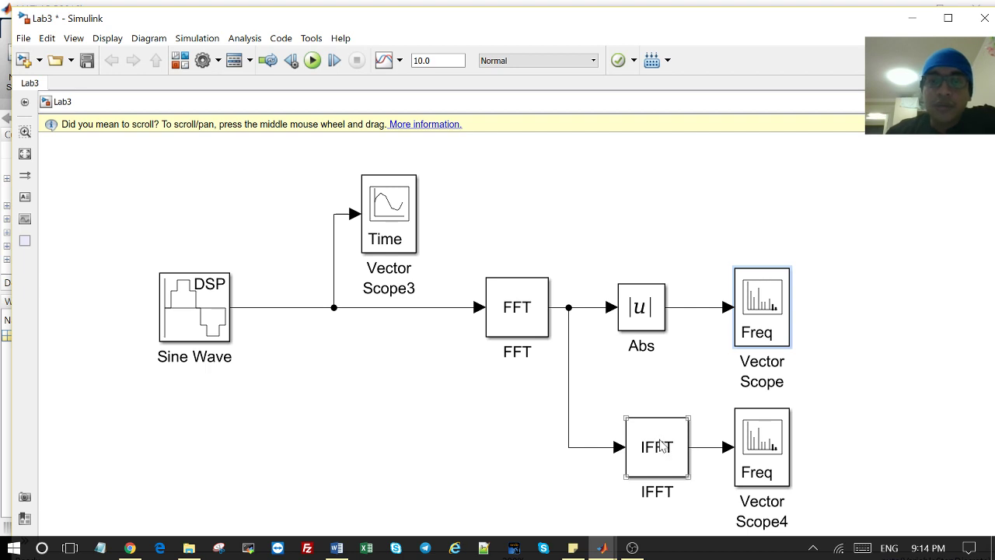
# Step: Shift the IFFT block slightly left and confirm its parameters with Input is conjugate symmetric enabled
pyautogui.doubleClick(661, 445)
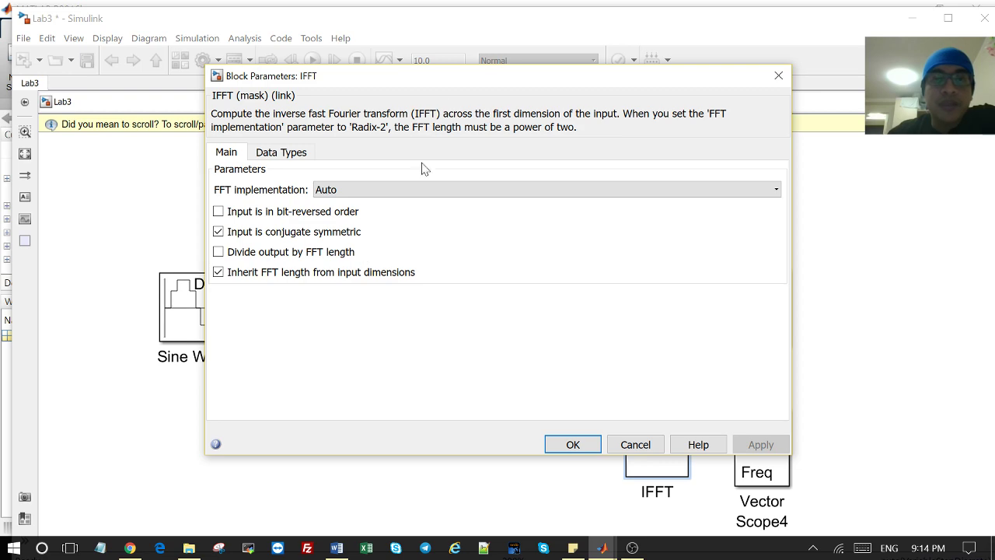
pyautogui.moveTo(458, 90); pyautogui.dragTo(396, 103)
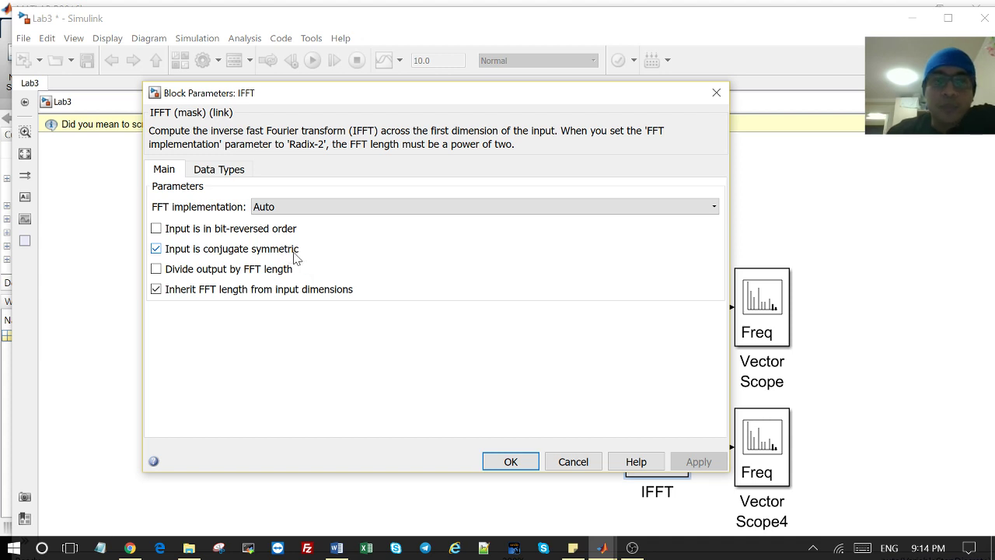
pyautogui.click(234, 251)
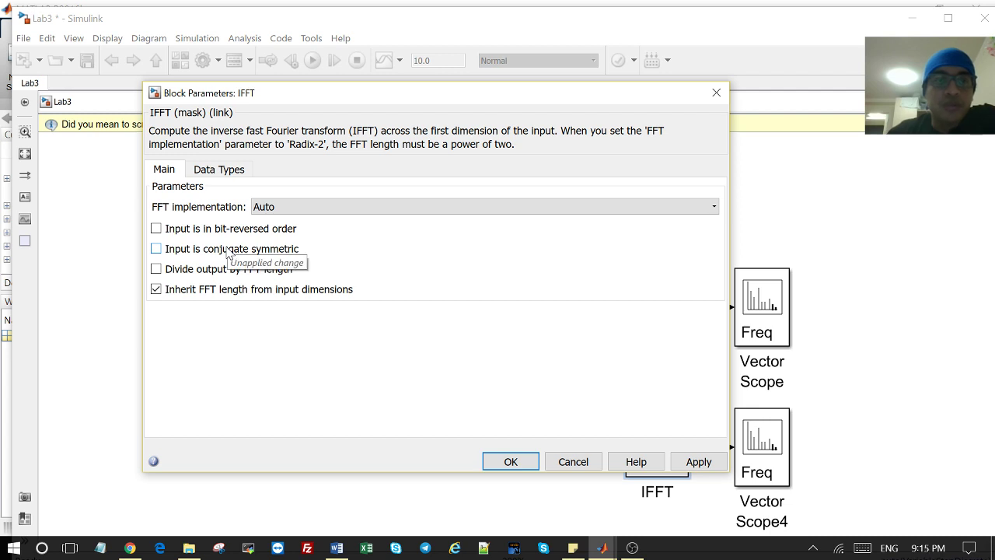
pyautogui.moveTo(638, 100); pyautogui.dragTo(567, 45)
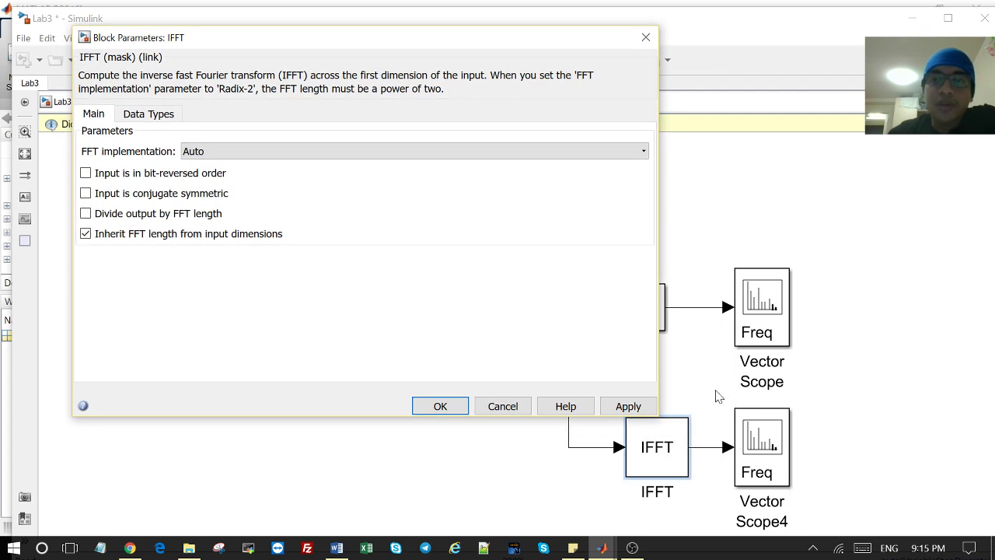
pyautogui.click(748, 453)
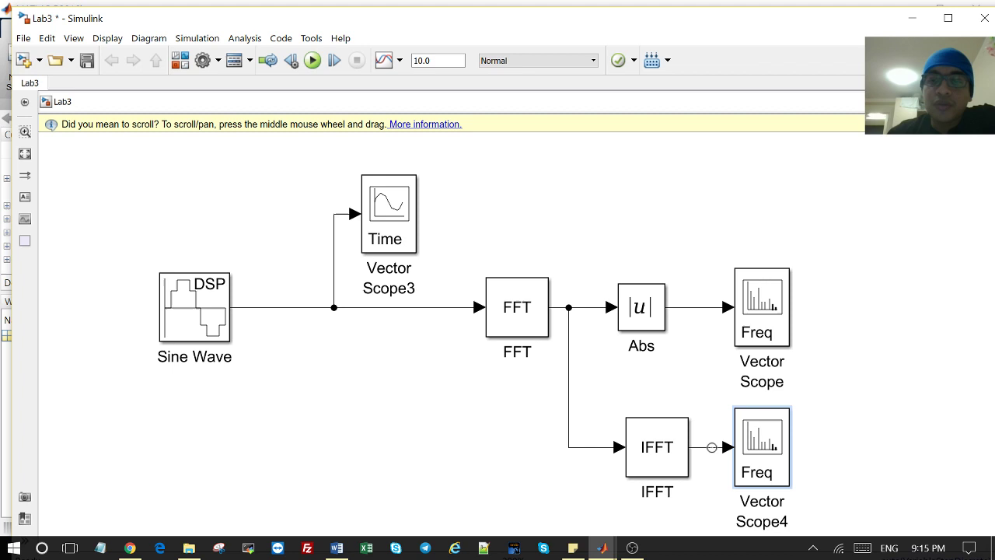
pyautogui.moveTo(665, 449); pyautogui.dragTo(614, 440)
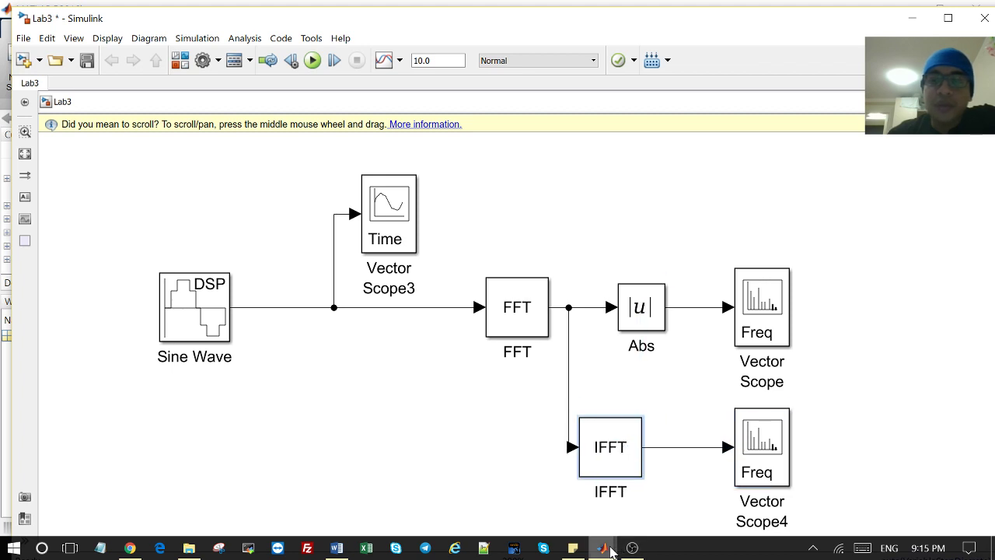
pyautogui.moveTo(603, 548)
pyautogui.click(790, 505)
pyautogui.click(158, 194)
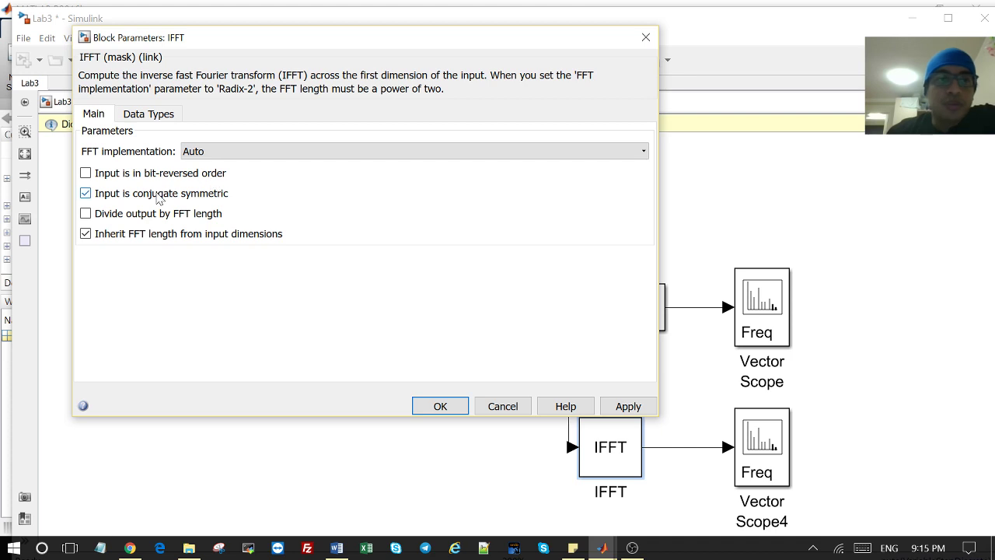
pyautogui.click(440, 406)
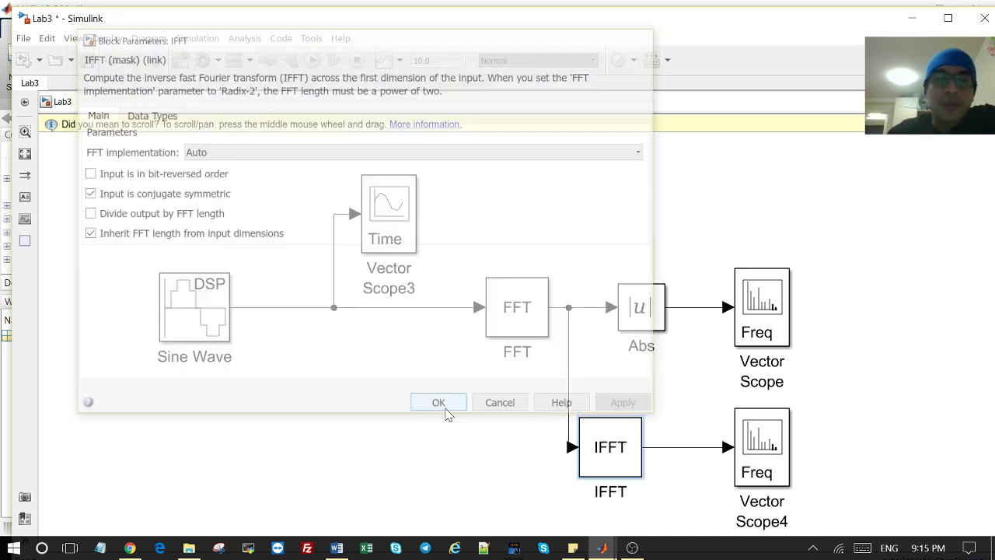
# Step: Review Vector Scope4's axis settings and close them without changes
pyautogui.click(757, 445)
pyautogui.doubleClick(757, 445)
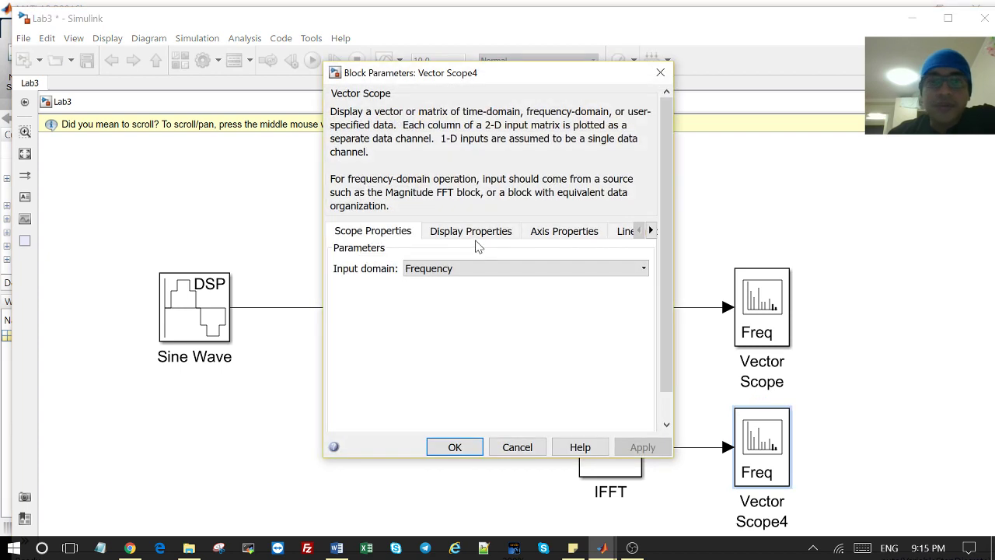
pyautogui.click(561, 233)
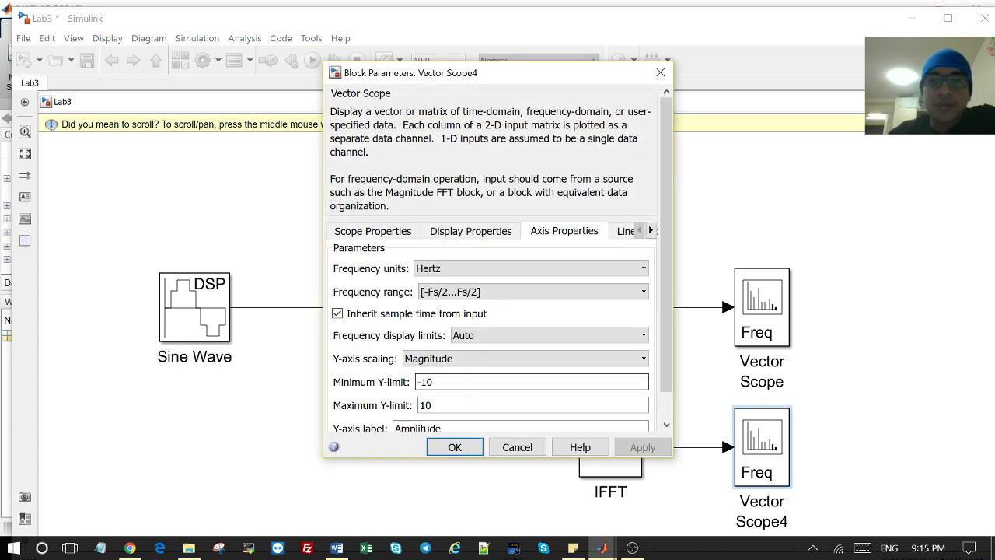
pyautogui.click(660, 72)
# Step: Move Vector Scope4 closer to the IFFT block and set its Input domain to Time
pyautogui.scroll(-2, 681, 491)
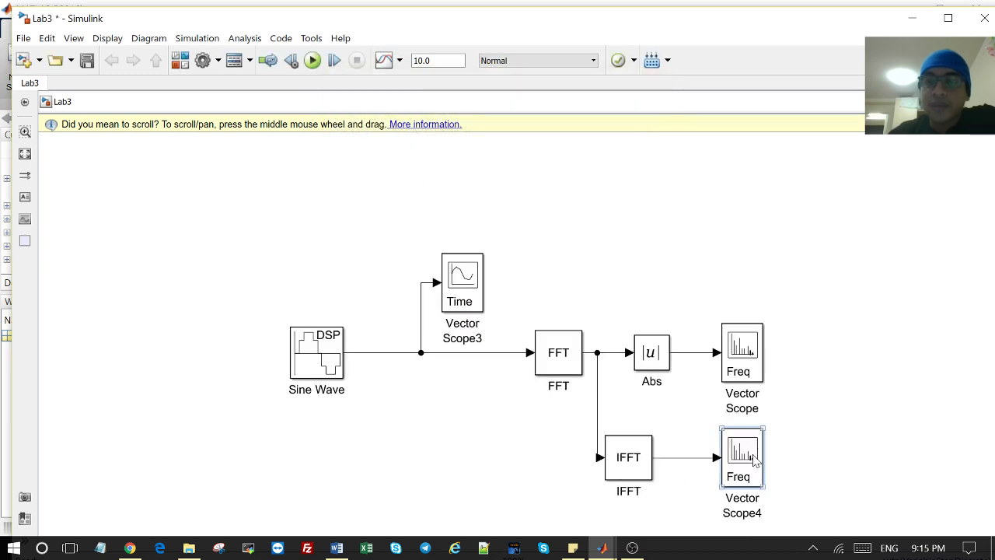
pyautogui.moveTo(748, 453); pyautogui.dragTo(714, 455)
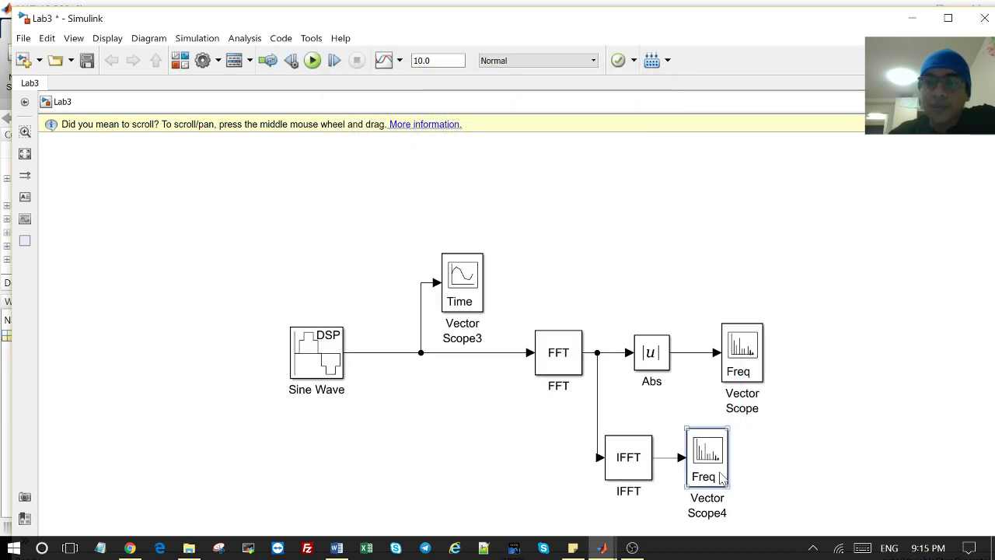
pyautogui.doubleClick(720, 478)
pyautogui.click(451, 269)
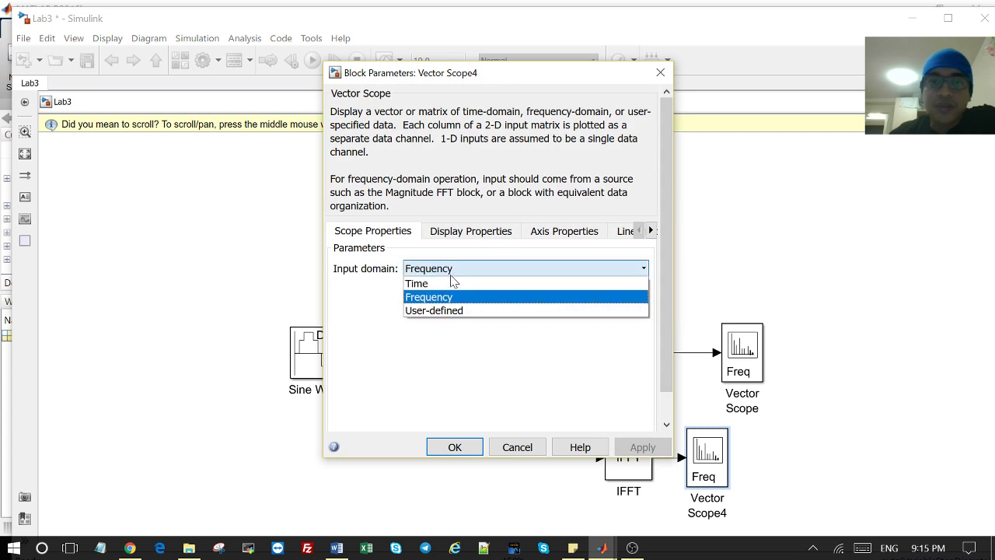
pyautogui.click(451, 290)
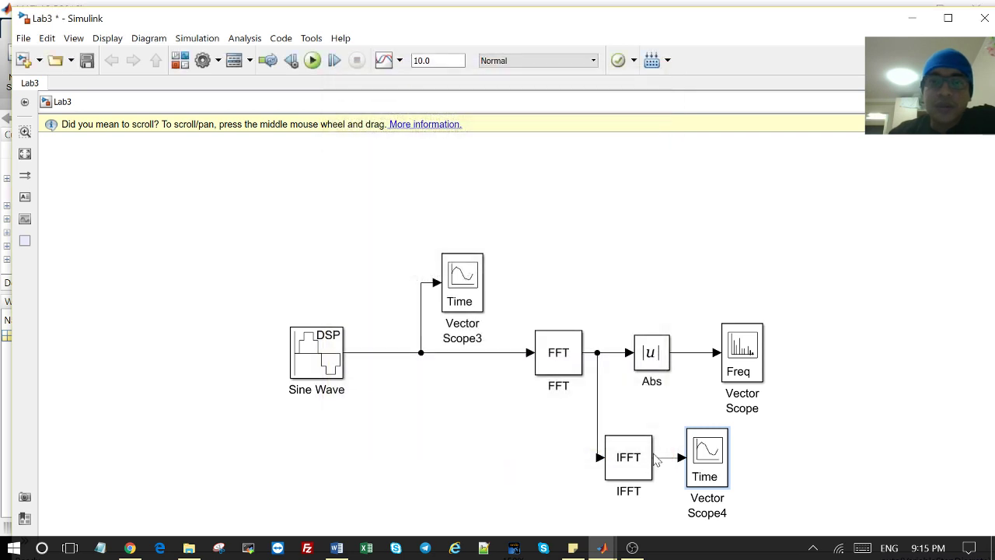
# Step: Run the simulation, try zooming Vector Scope4's plot, then reset it to full view
pyautogui.click(313, 62)
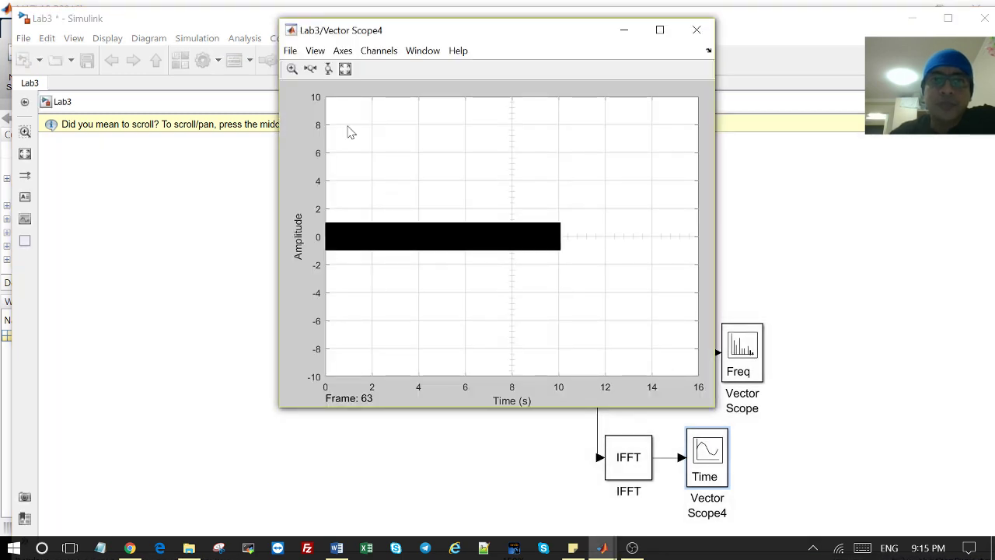
pyautogui.click(293, 69)
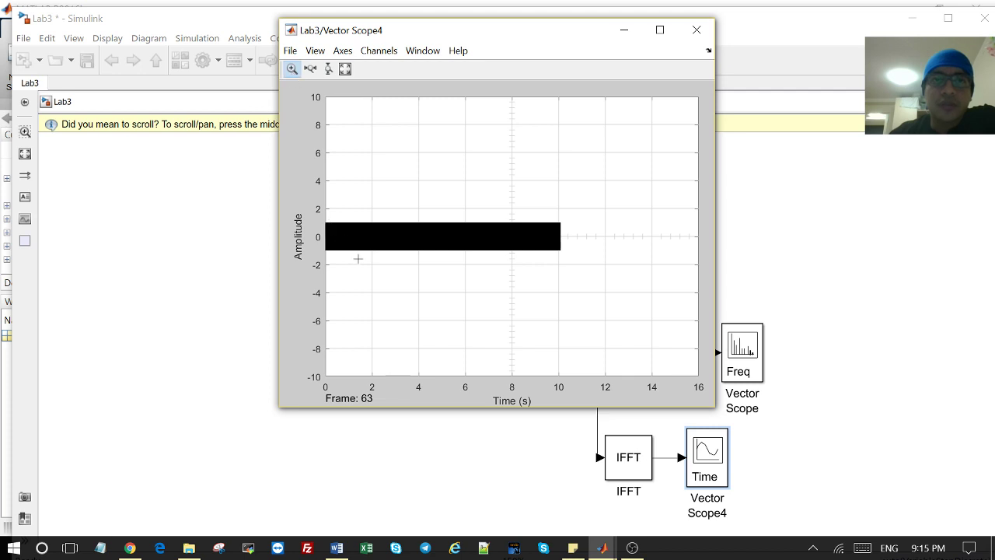
pyautogui.moveTo(329, 217); pyautogui.dragTo(340, 231)
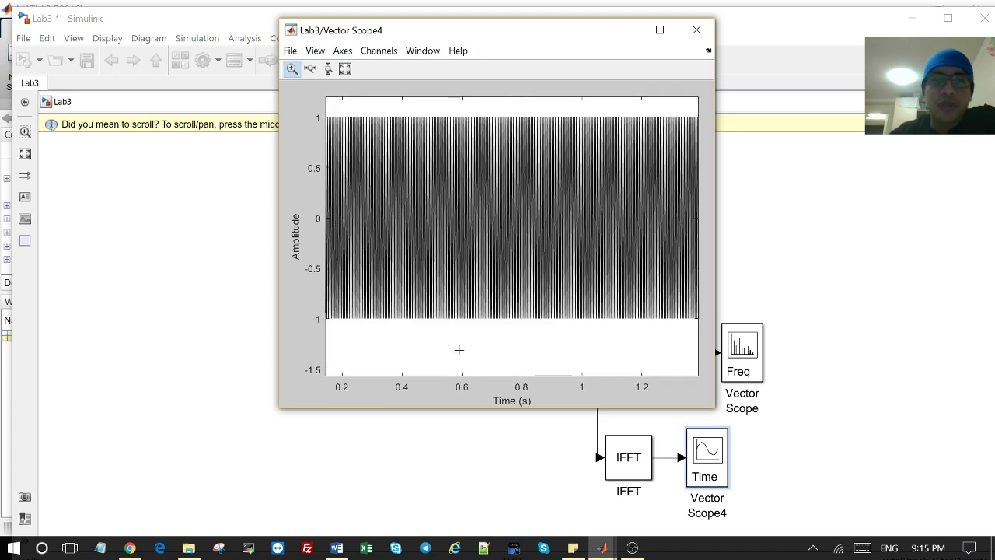
pyautogui.moveTo(459, 350); pyautogui.dragTo(327, 219)
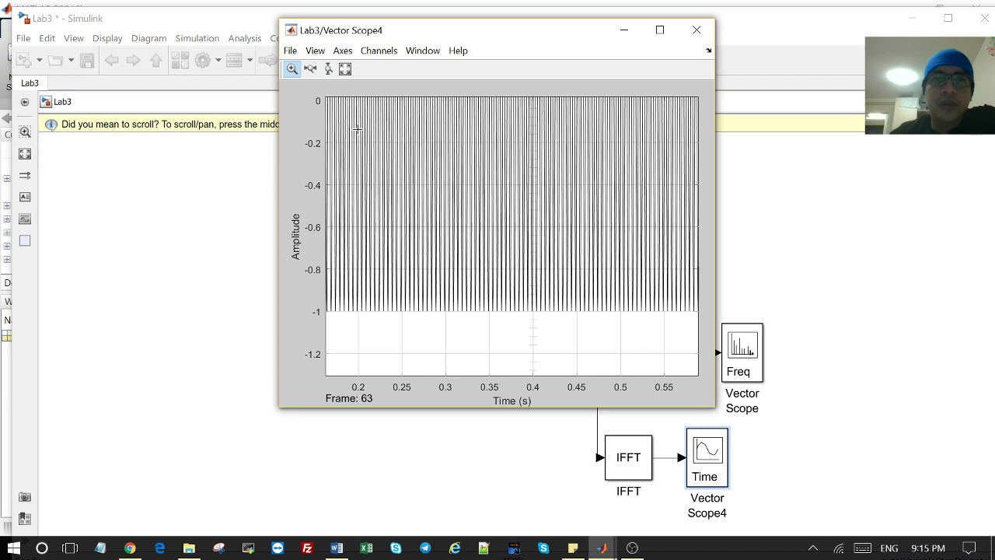
pyautogui.scroll(1, 356, 129)
pyautogui.click(331, 71)
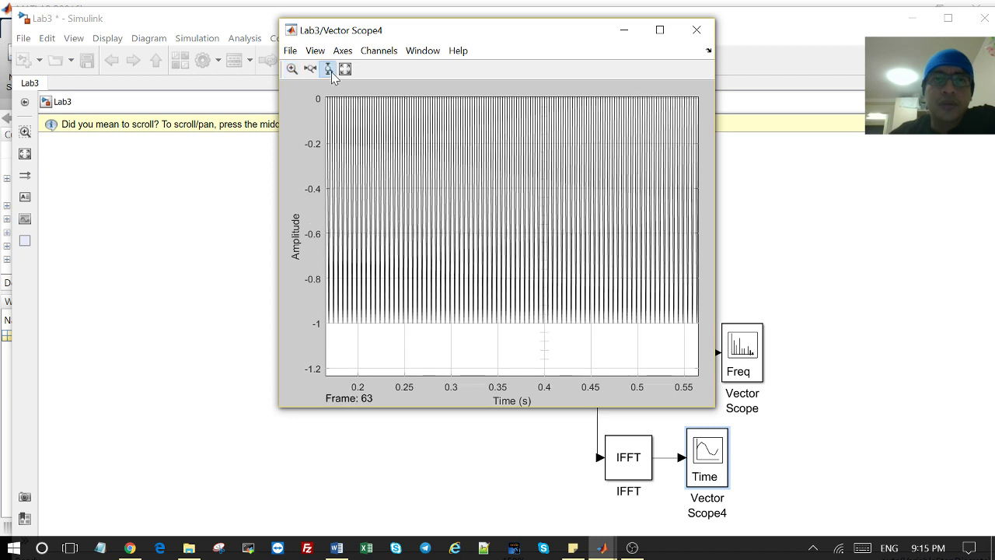
pyautogui.click(347, 69)
pyautogui.click(346, 68)
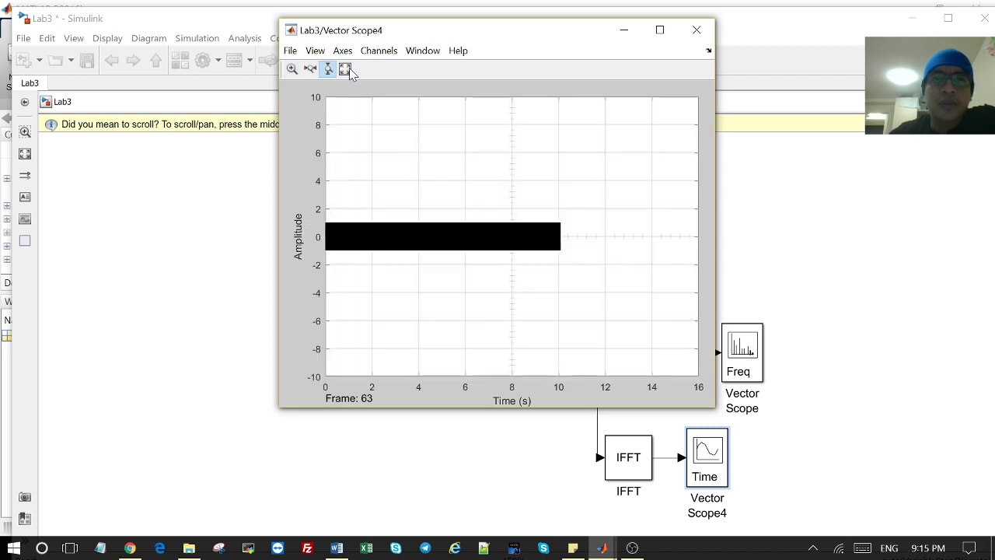
pyautogui.click(291, 68)
# Step: Zoom Vector Scope4 into a few sine cycles and move it aside to reveal Vector Scope3
pyautogui.moveTo(330, 216); pyautogui.dragTo(364, 262)
pyautogui.moveTo(332, 132); pyautogui.dragTo(362, 335)
pyautogui.moveTo(339, 102); pyautogui.dragTo(462, 372)
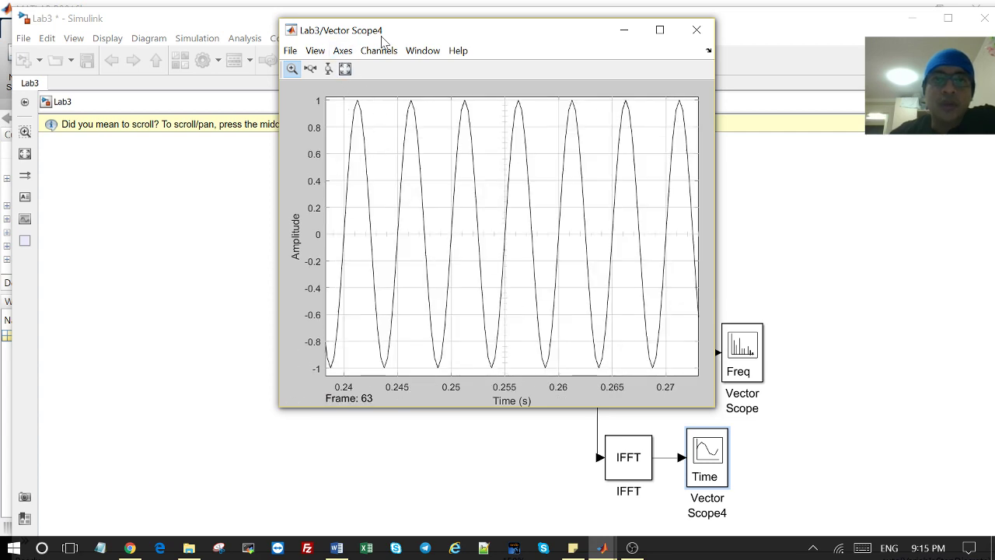
pyautogui.moveTo(381, 41); pyautogui.dragTo(558, 91)
pyautogui.moveTo(418, 30); pyautogui.dragTo(258, 71)
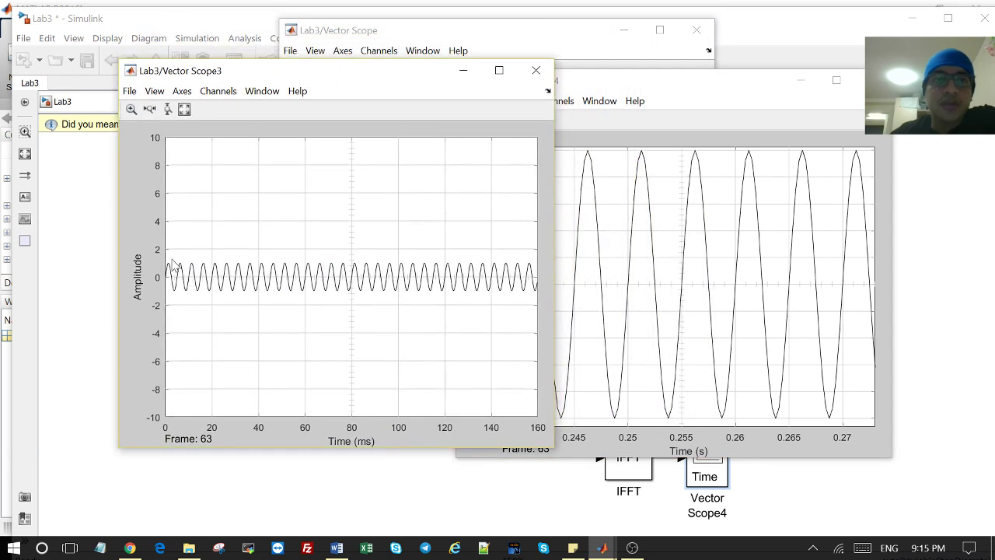
# Step: Zoom Vector Scope3 into a few input sine cycles, then close Vector Scope3 and Vector Scope4
pyautogui.click(131, 109)
pyautogui.moveTo(170, 251); pyautogui.dragTo(262, 311)
pyautogui.moveTo(188, 185); pyautogui.dragTo(422, 338)
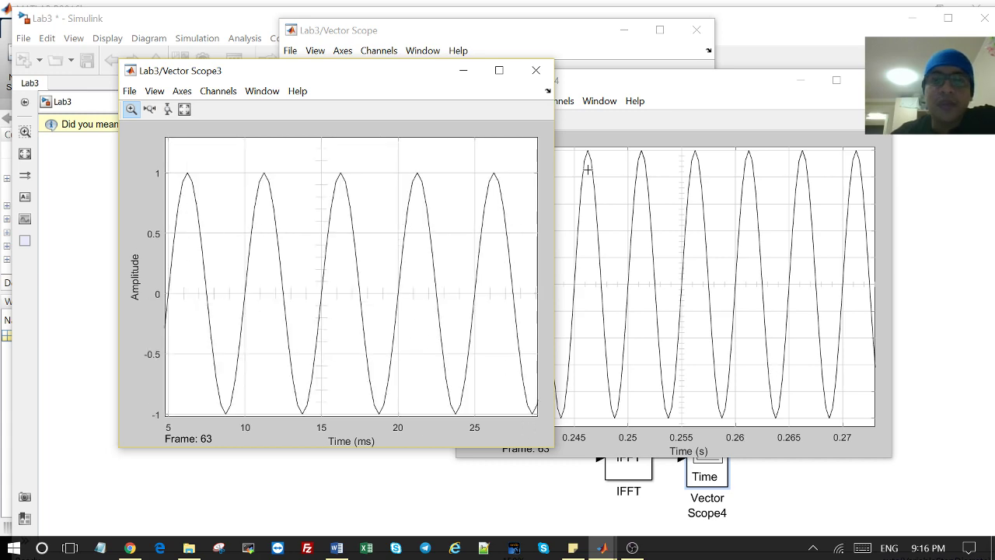
pyautogui.click(536, 70)
pyautogui.click(833, 80)
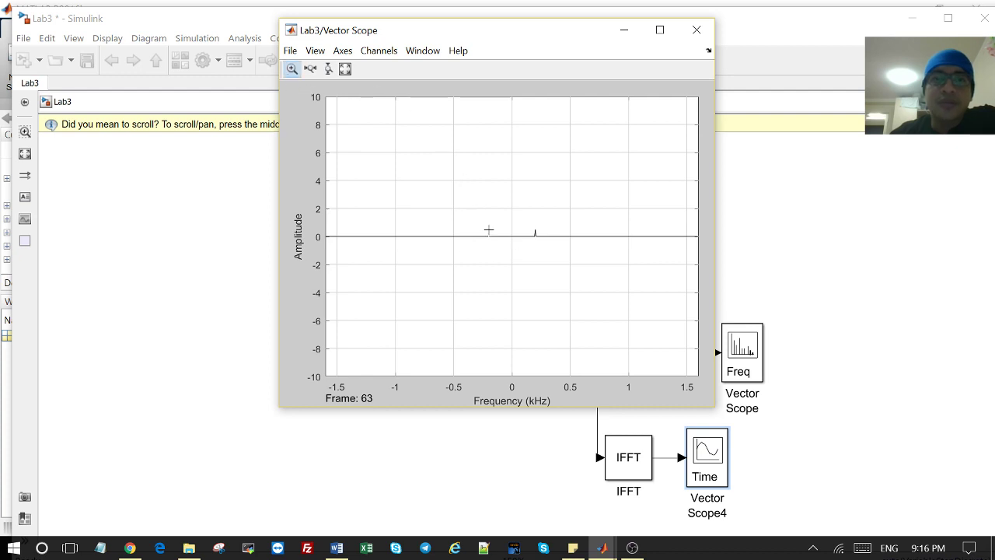
# Step: Zoom the spectrum onto the 0.5-amplitude peaks at ±0.2 kHz, then close the Vector Scope
pyautogui.moveTo(502, 241); pyautogui.dragTo(555, 248)
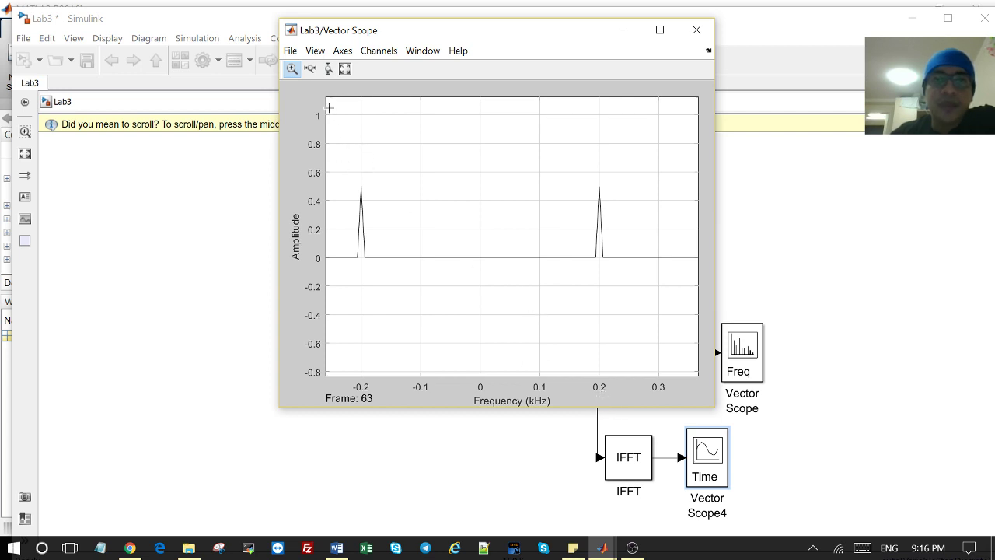
pyautogui.moveTo(344, 170); pyautogui.dragTo(632, 282)
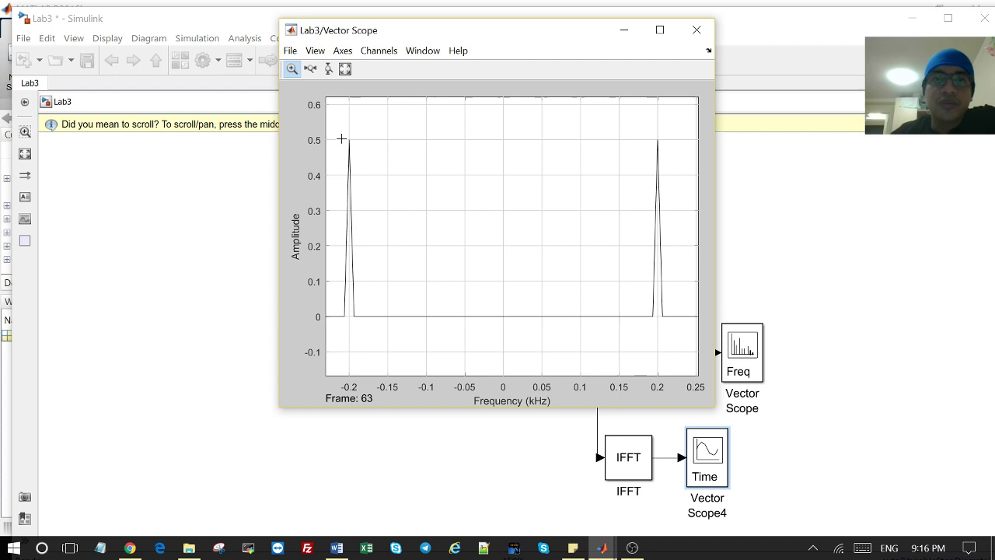
pyautogui.click(696, 30)
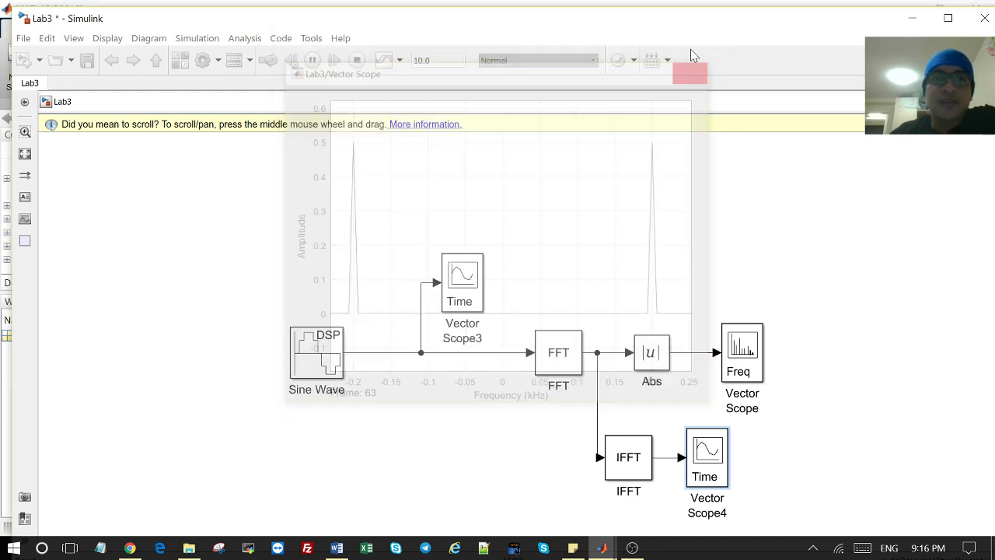